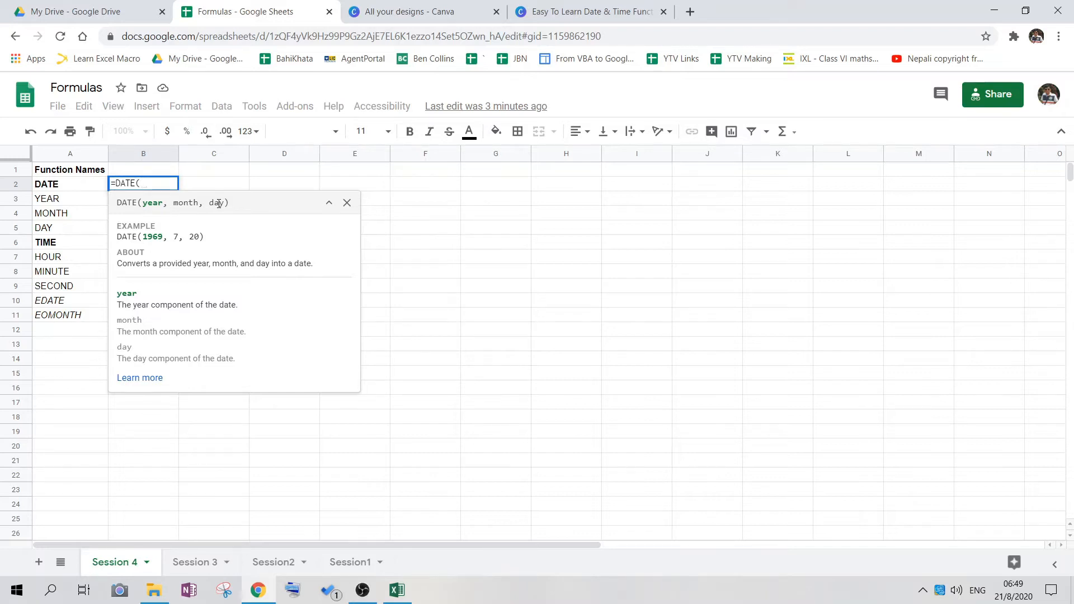
Complete the DATE formula in cell B2 with year 2020, month 5 and day 20.
{"action": "type", "text": "202"}
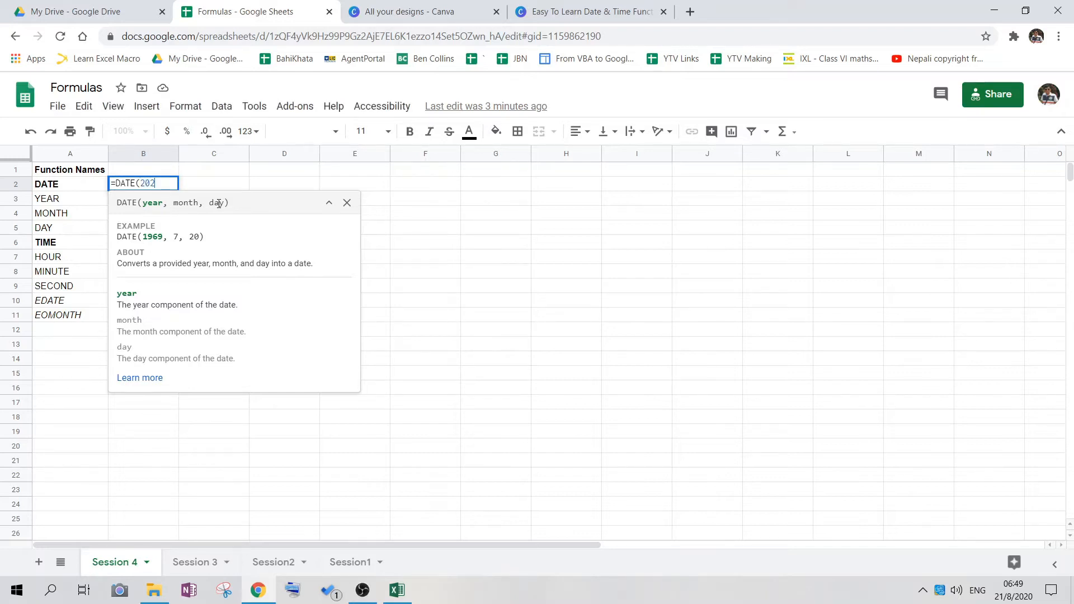
{"action": "type", "text": "0,"}
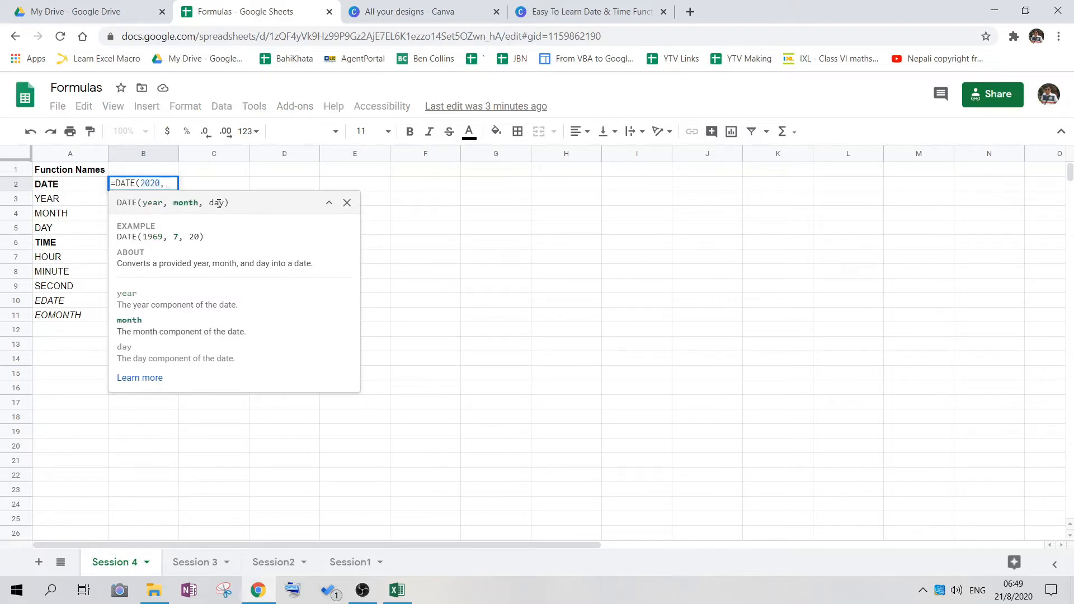
{"action": "type", "text": "5"}
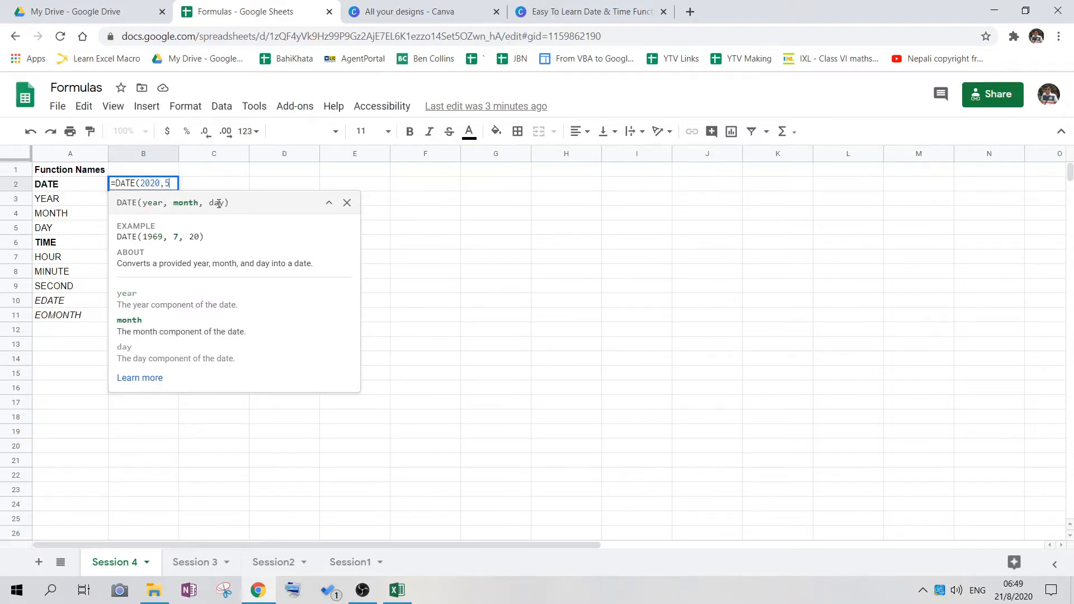
{"action": "type", "text": ", "}
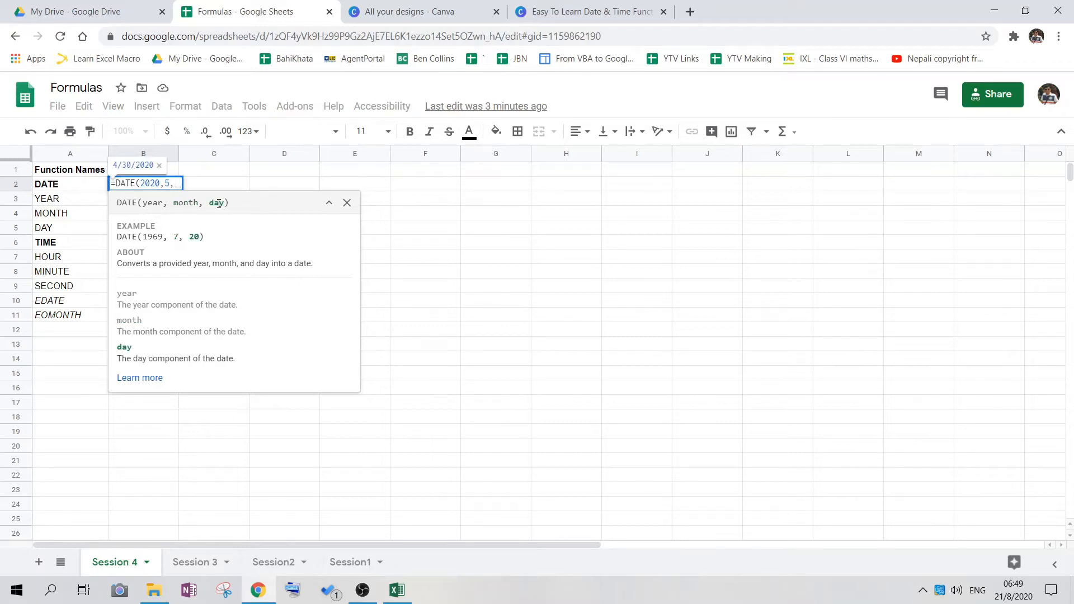
{"action": "type", "text": "20"}
{"action": "key", "text": "Return"}
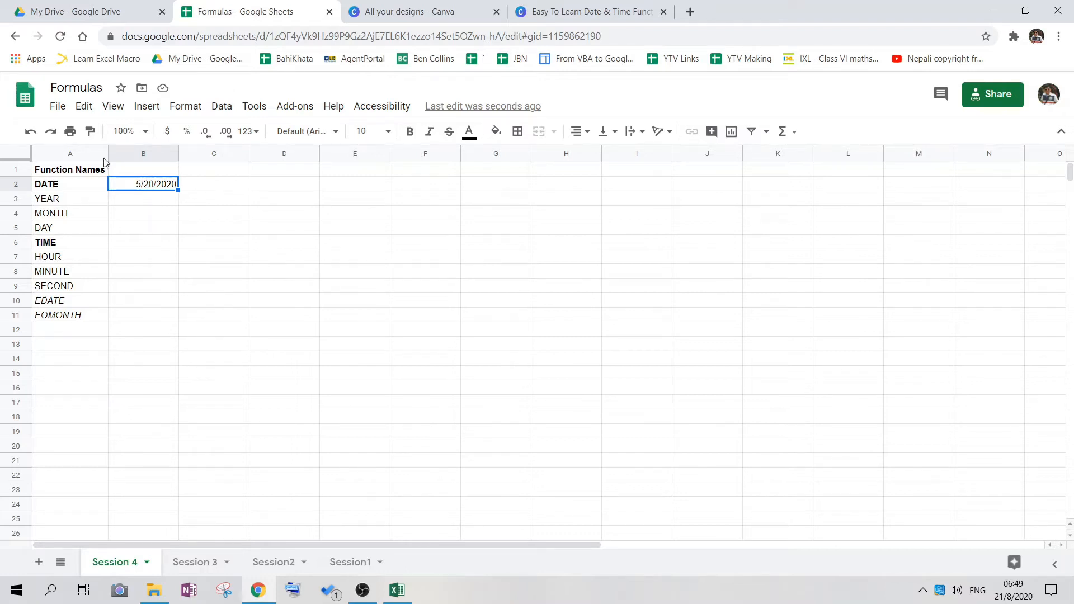
{"action": "left_click", "coordinate": [57, 106]}
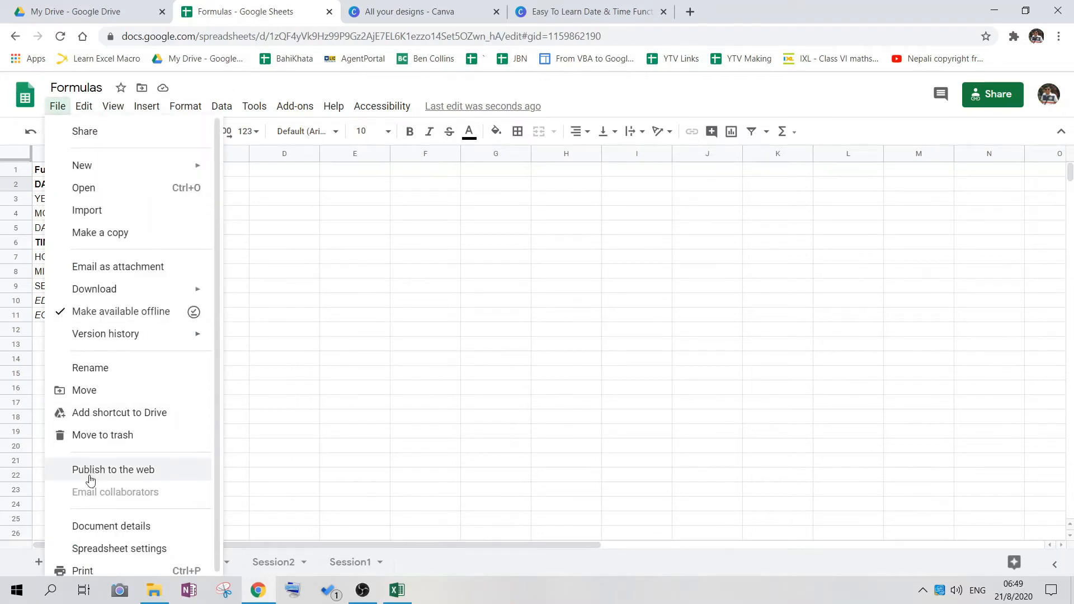
{"action": "key", "text": "Escape"}
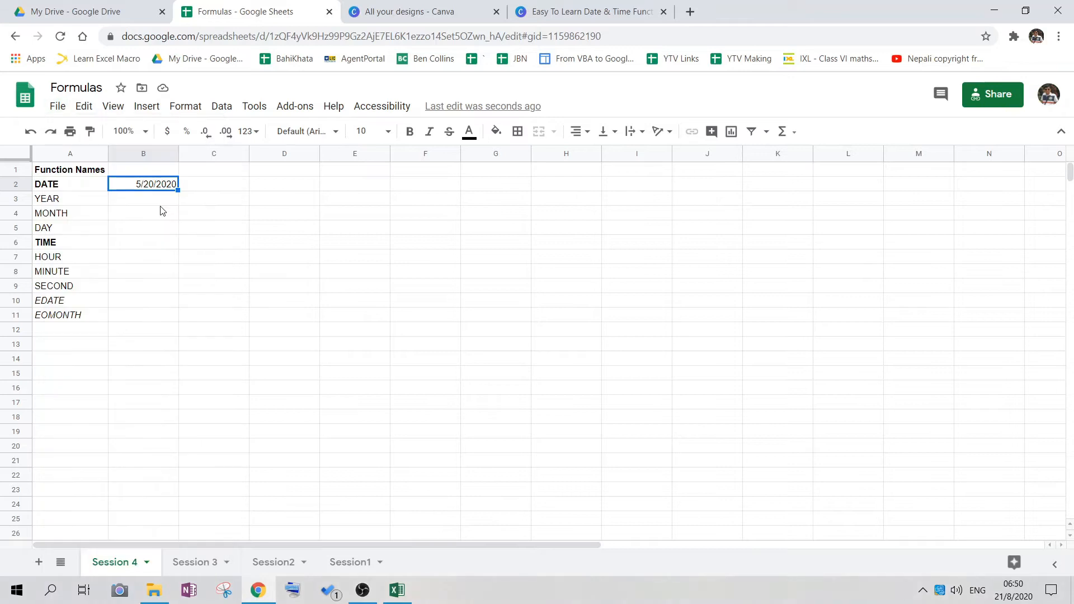
Switch to Excel and enter =DATE(2020,5,20) in cell C4 of the blank workbook, keeping that cell selected.
{"action": "left_click", "coordinate": [397, 592]}
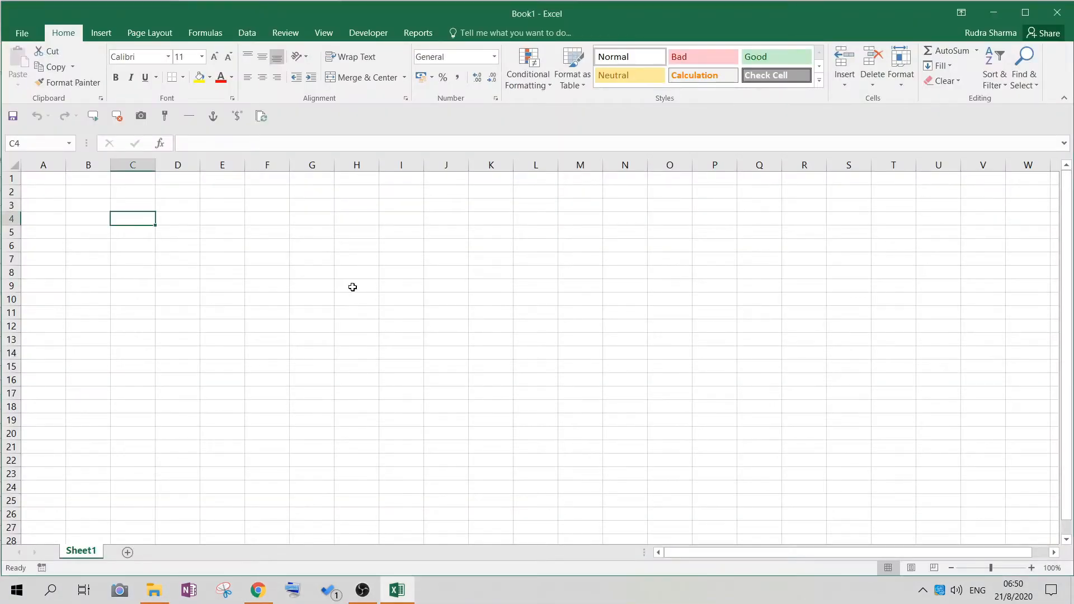
{"action": "type", "text": "=DATE"}
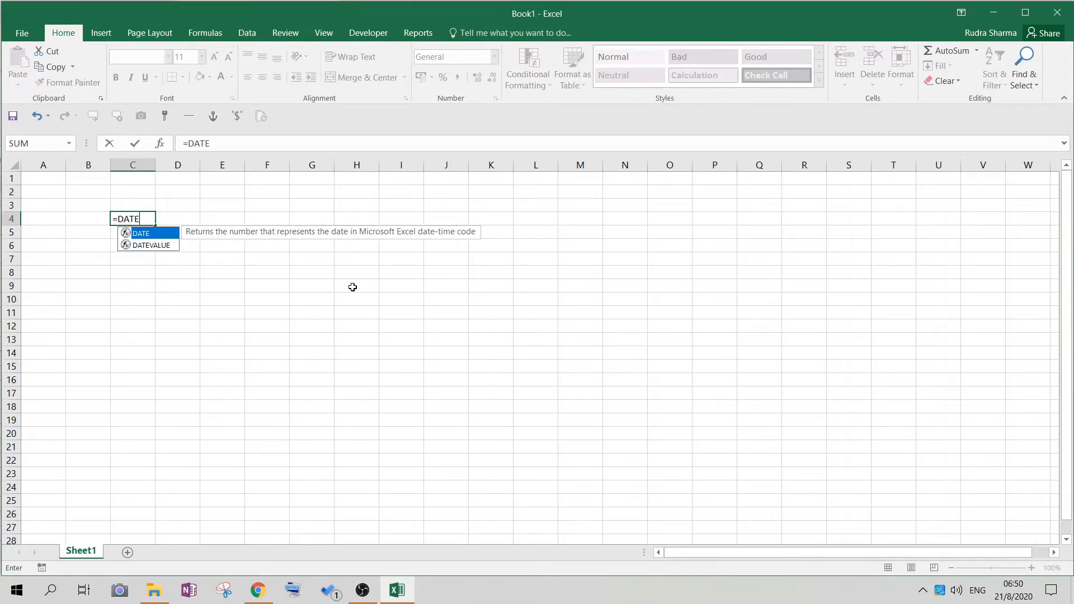
{"action": "type", "text": "(2020,5,"}
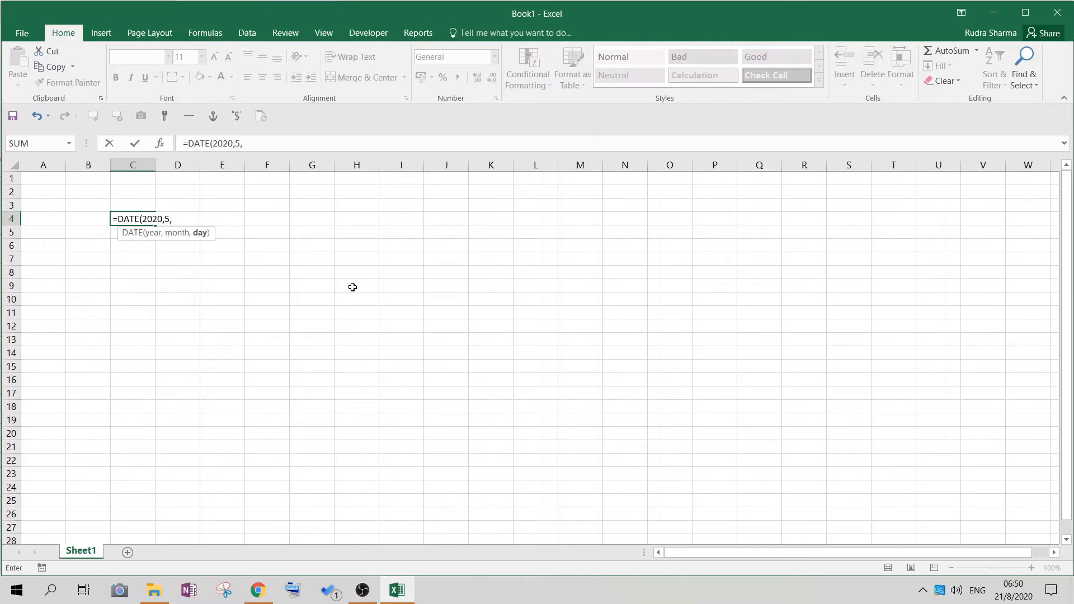
{"action": "type", "text": "20)"}
{"action": "key", "text": "Return"}
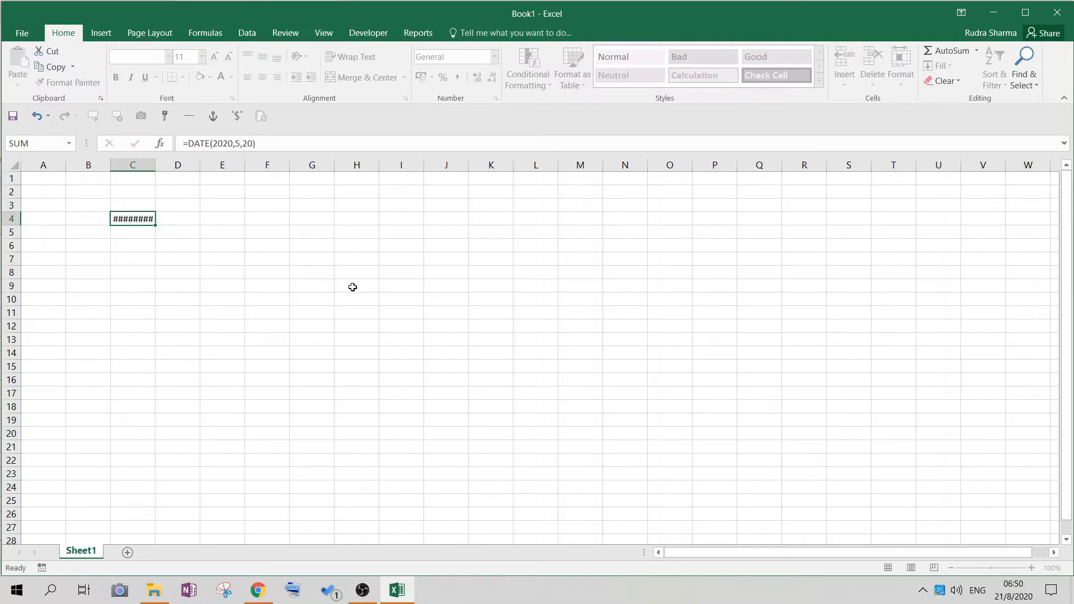
{"action": "left_click", "coordinate": [122, 220]}
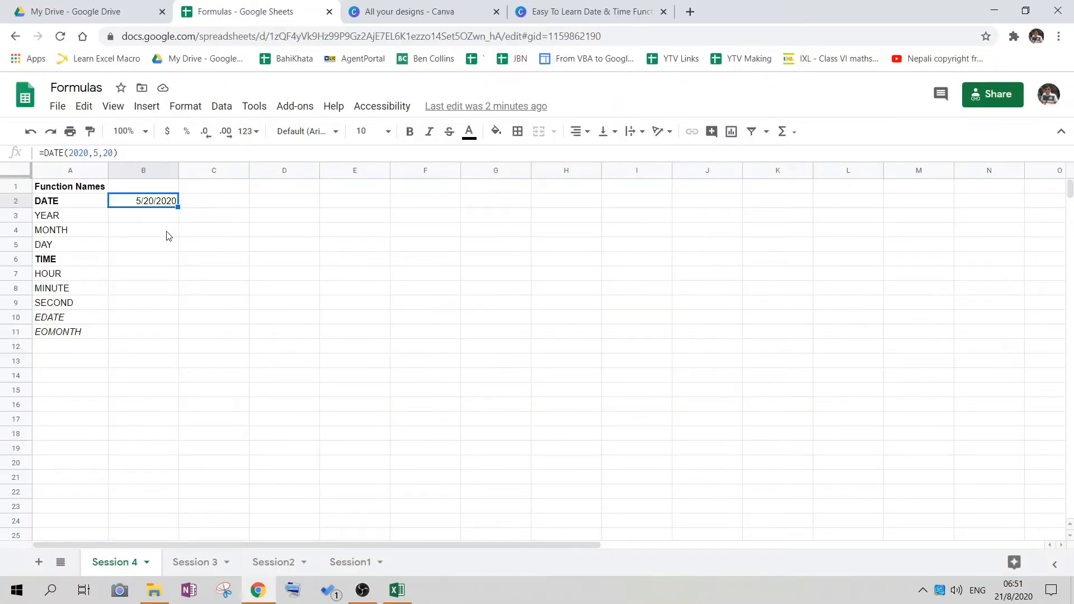
Extract the year from the date in B2 by entering =YEAR(B2) in cell B3.
{"action": "key", "text": "Down"}
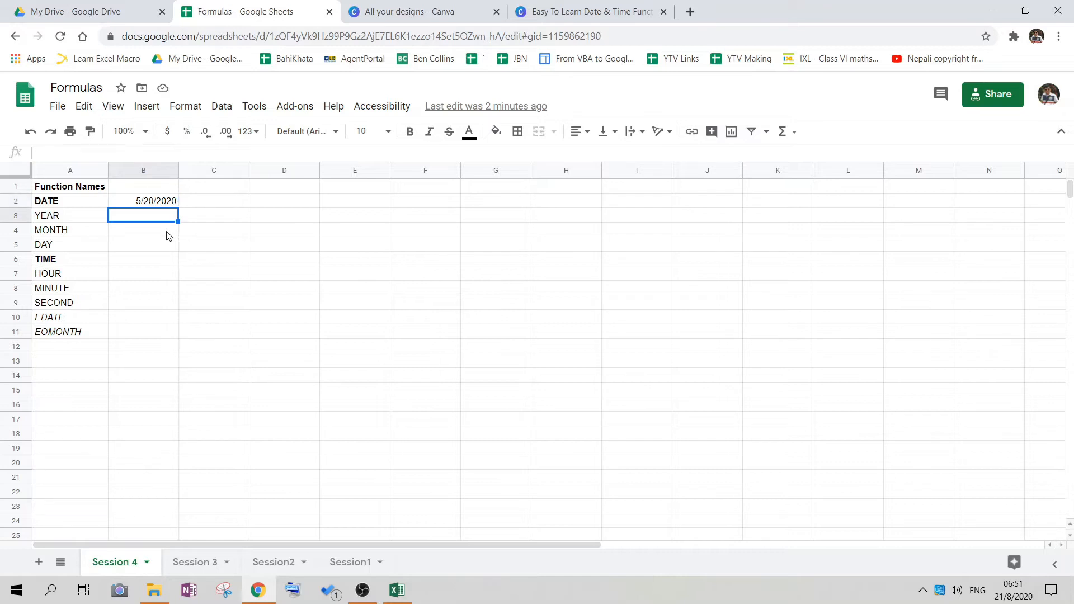
{"action": "type", "text": "="}
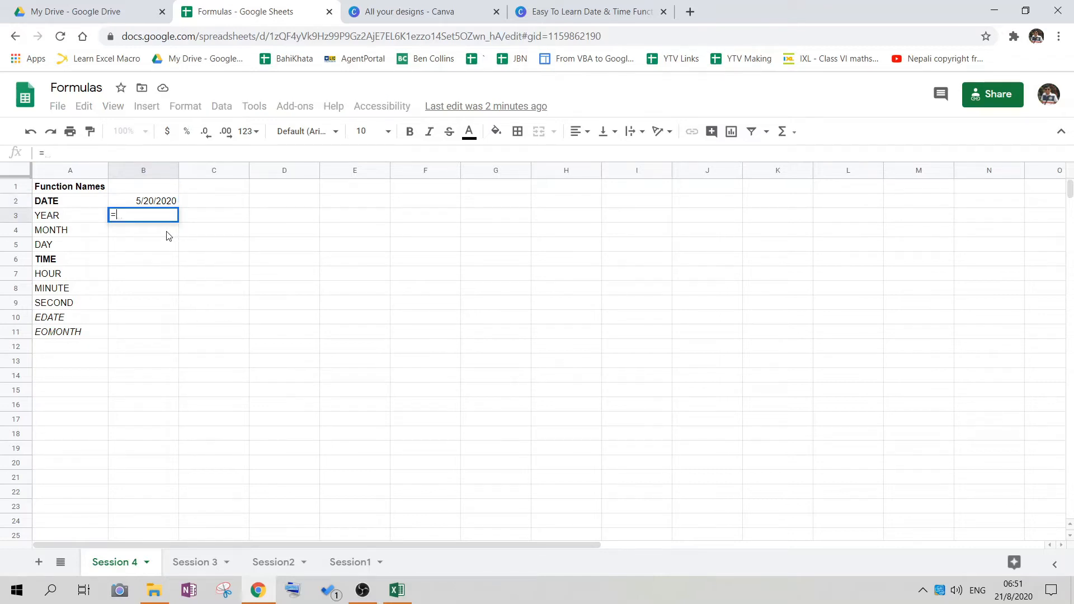
{"action": "key", "text": "Escape"}
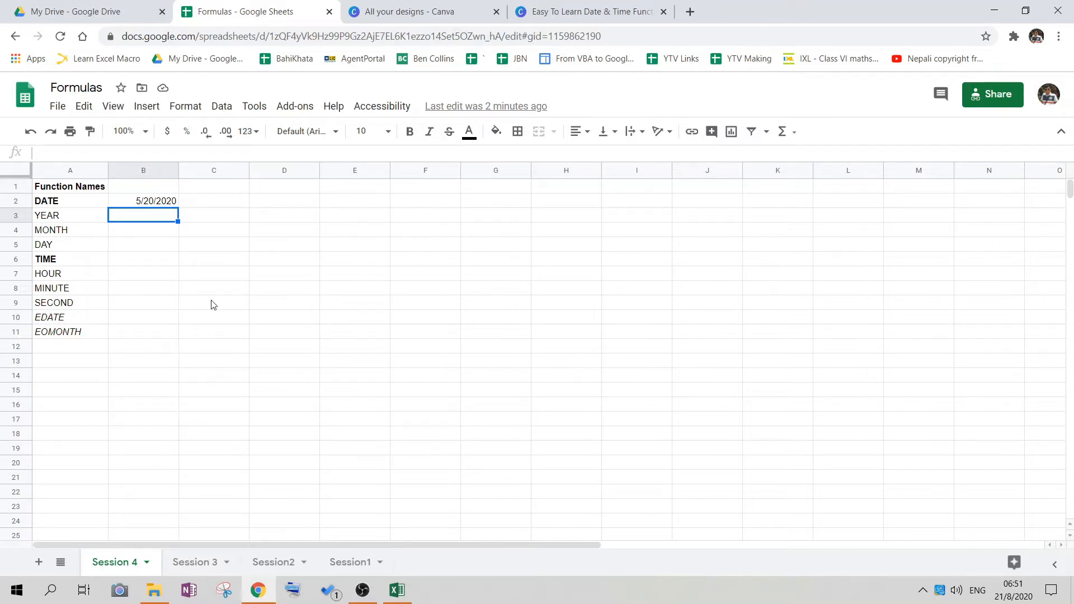
{"action": "type", "text": "=YEAR("}
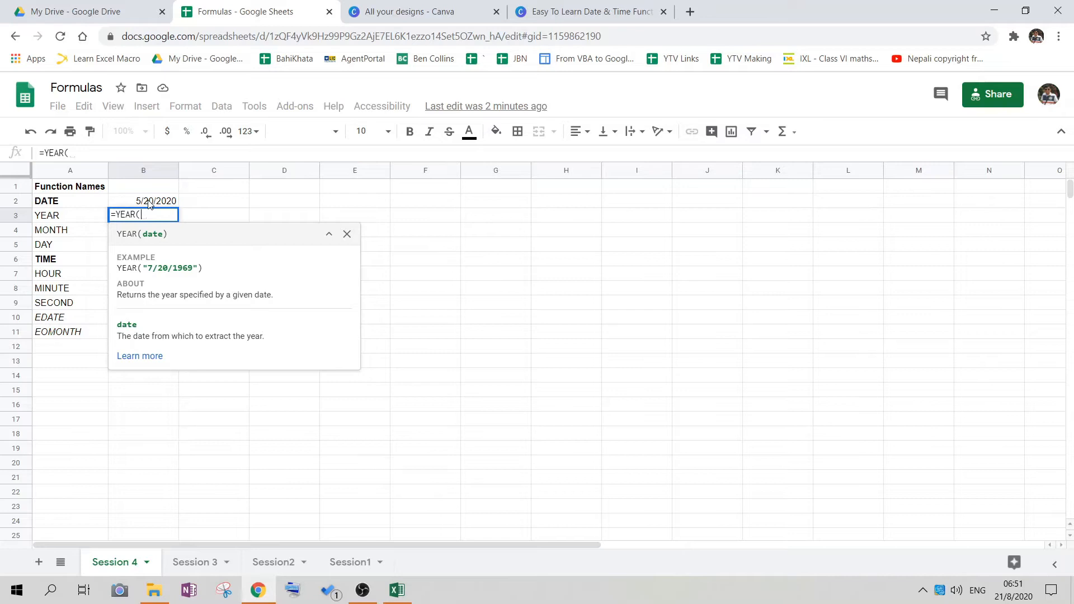
{"action": "left_click", "coordinate": [150, 205]}
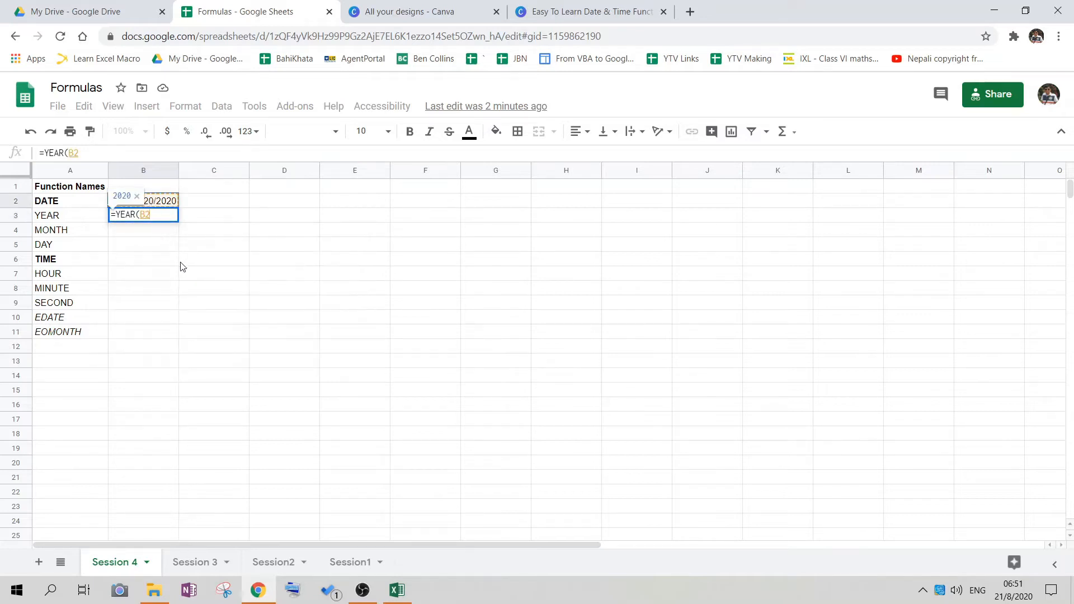
{"action": "type", "text": ")"}
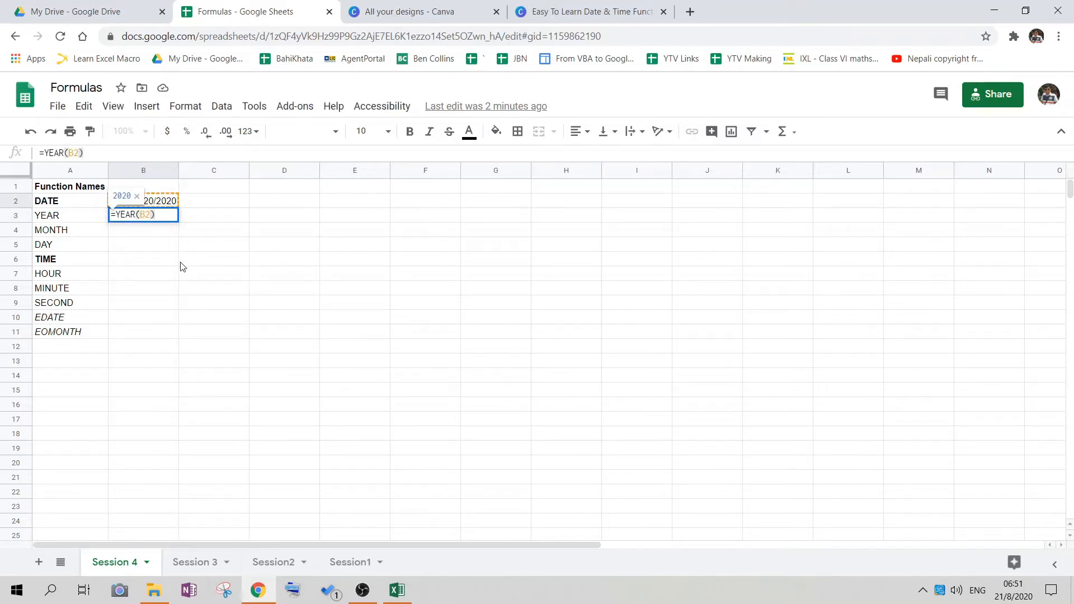
{"action": "key", "text": "Return"}
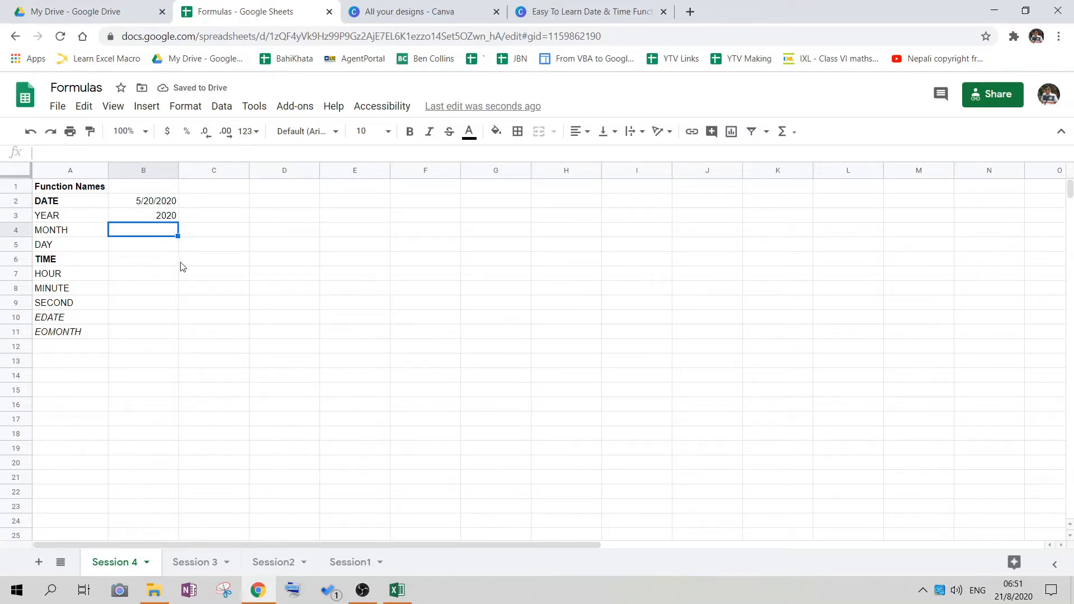
Extract the month from the date in B2 by entering =MONTH(B2) in cell B4.
{"action": "type", "text": "="}
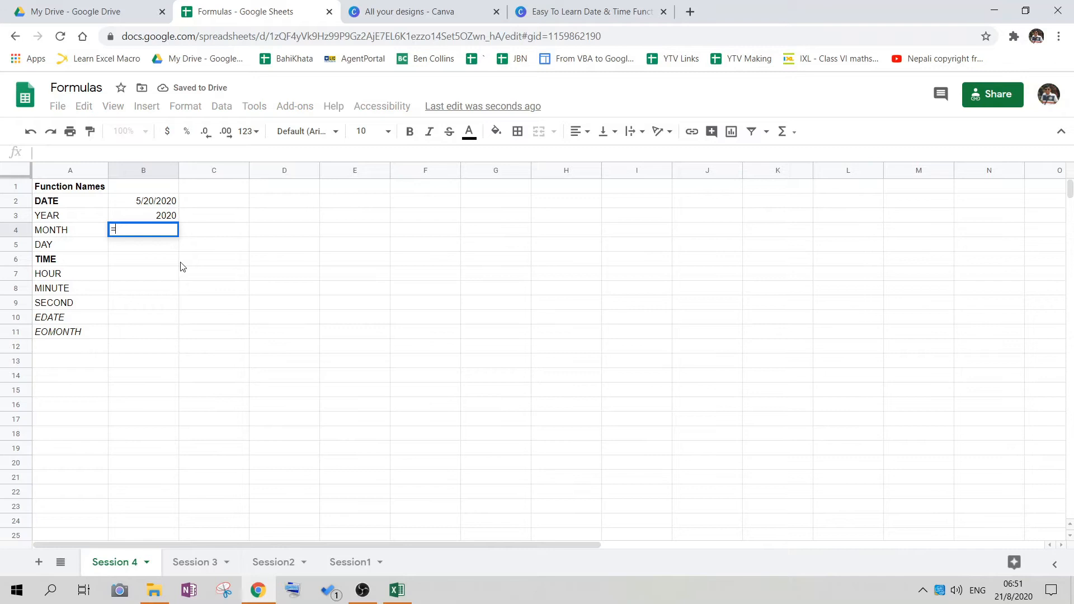
{"action": "type", "text": "MON"}
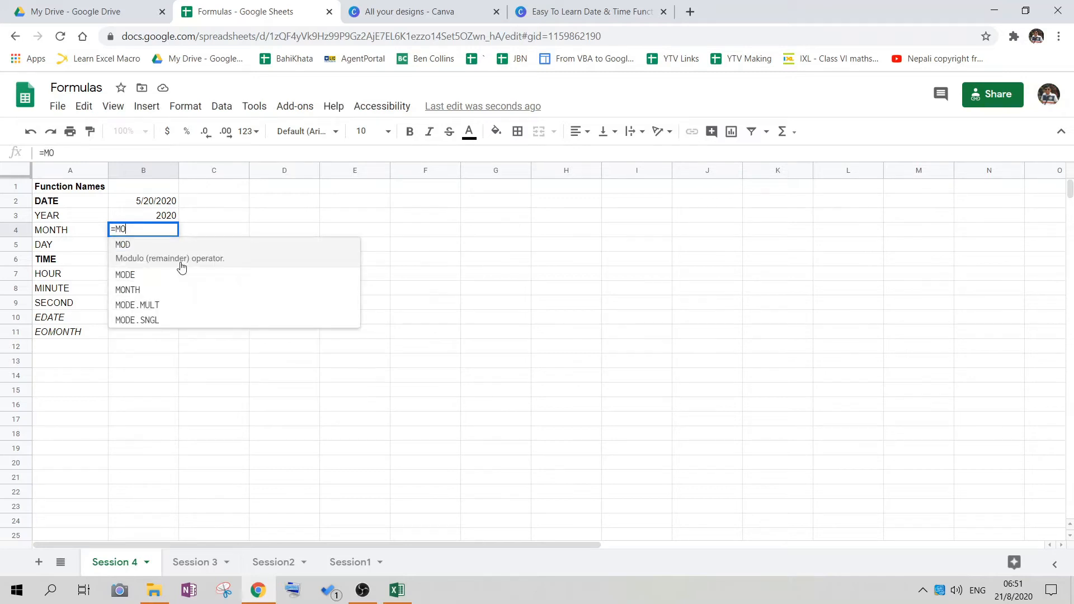
{"action": "left_click", "coordinate": [181, 262]}
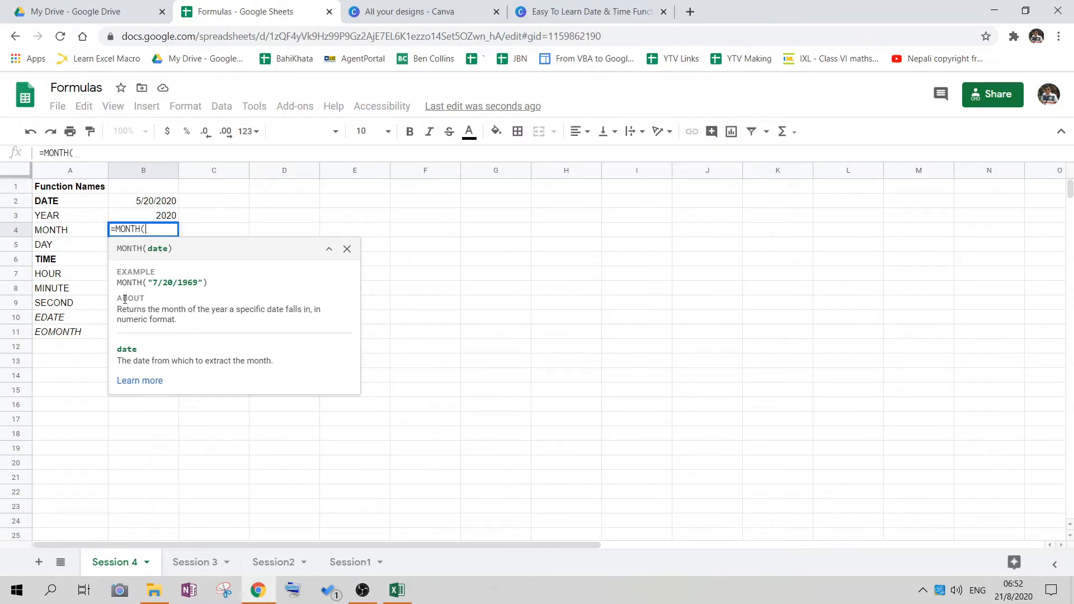
{"action": "left_click", "coordinate": [147, 205]}
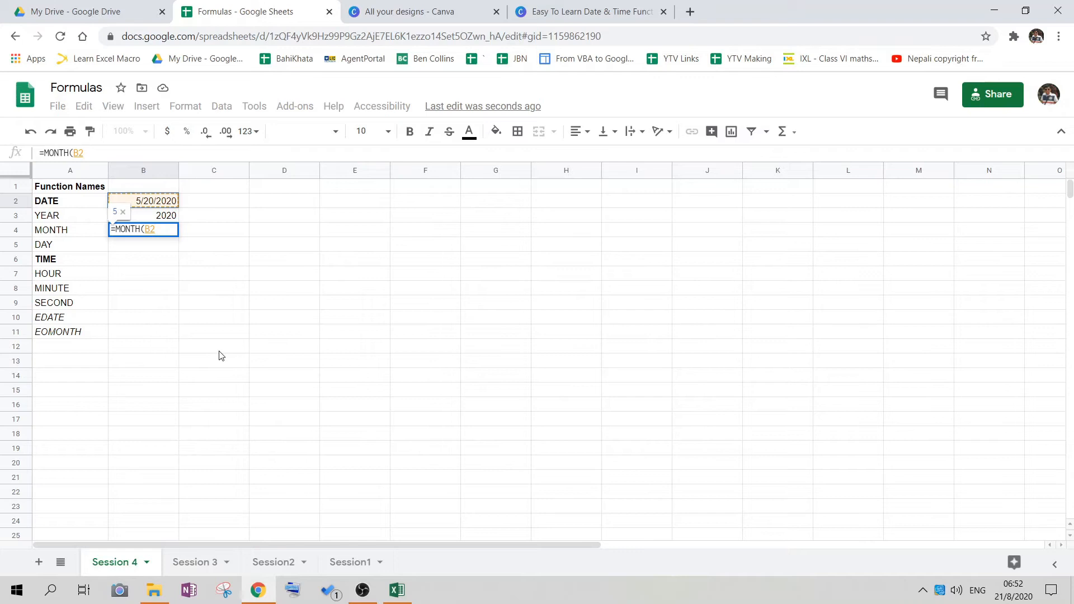
{"action": "type", "text": ")"}
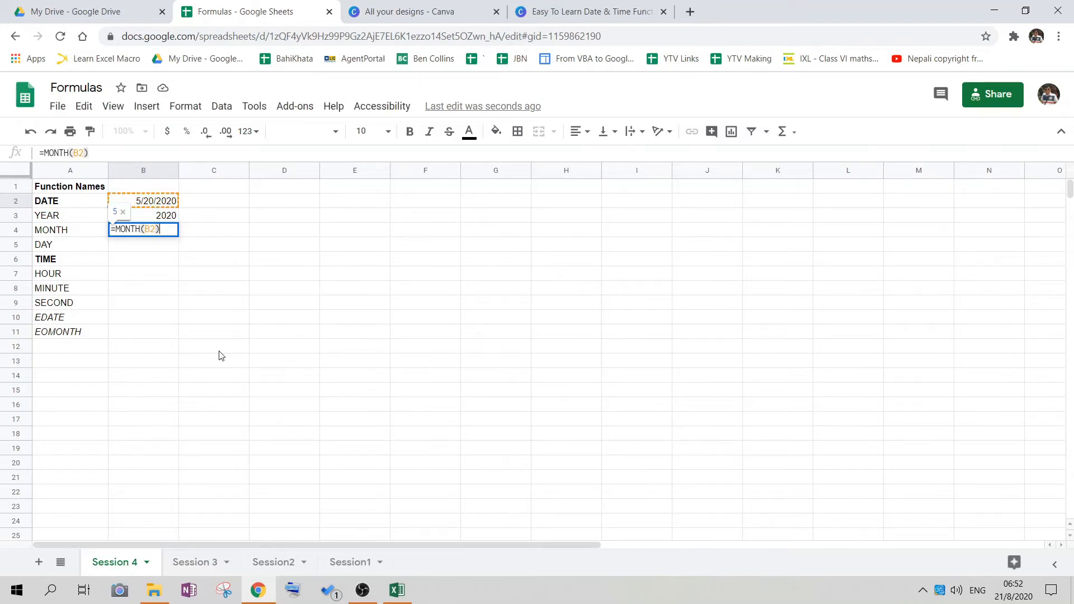
{"action": "key", "text": "Return"}
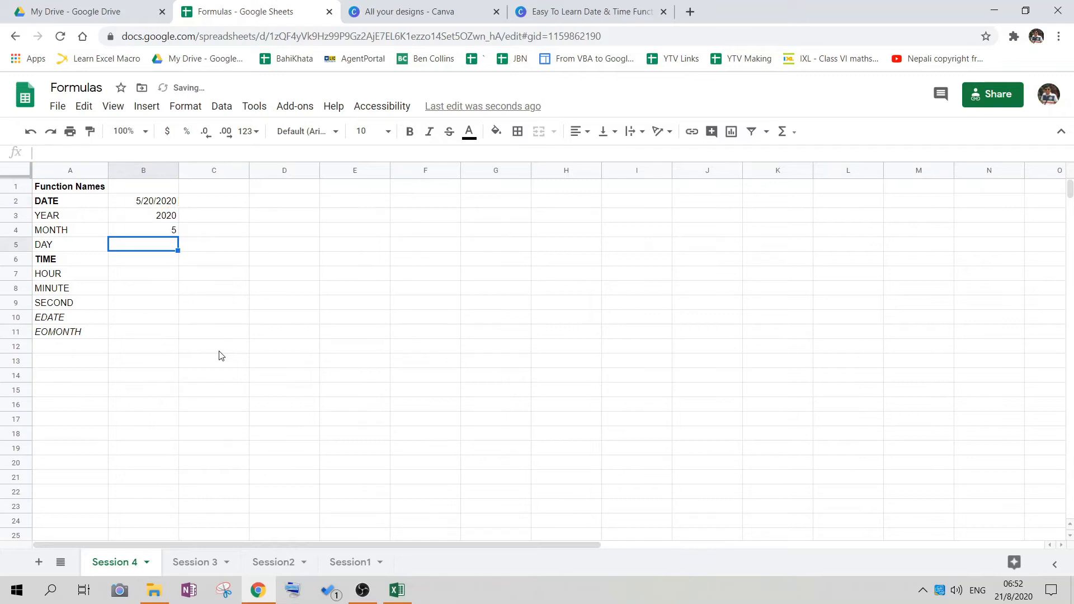
Change the number format of the date in cell B2 to dd/mm/yyyy.
{"action": "left_click", "coordinate": [140, 206]}
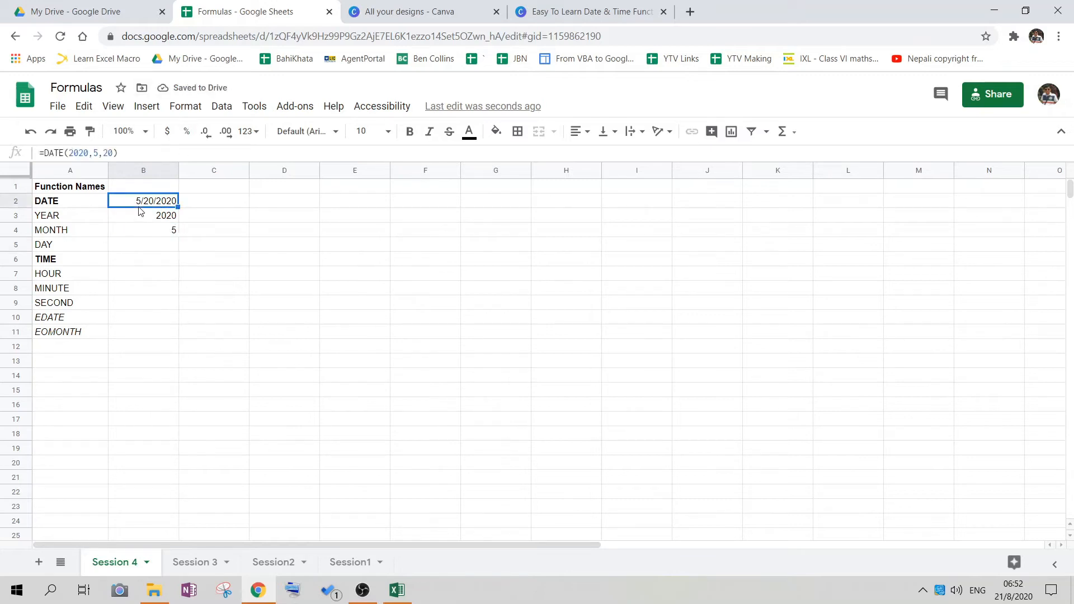
{"action": "left_click", "coordinate": [187, 112]}
{"action": "mouse_move", "coordinate": [279, 170]}
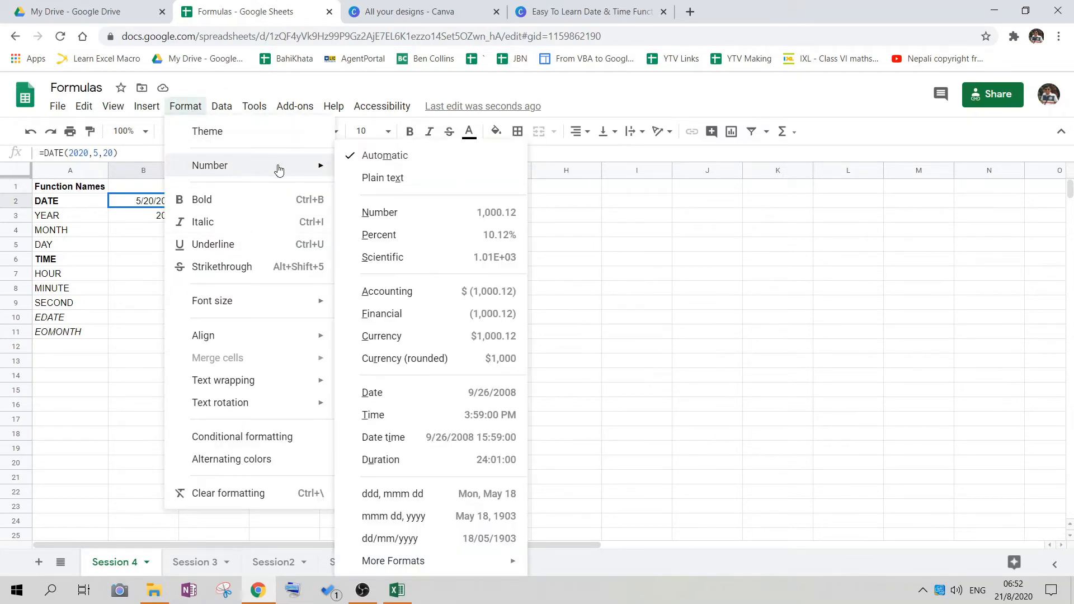
{"action": "left_click", "coordinate": [402, 539]}
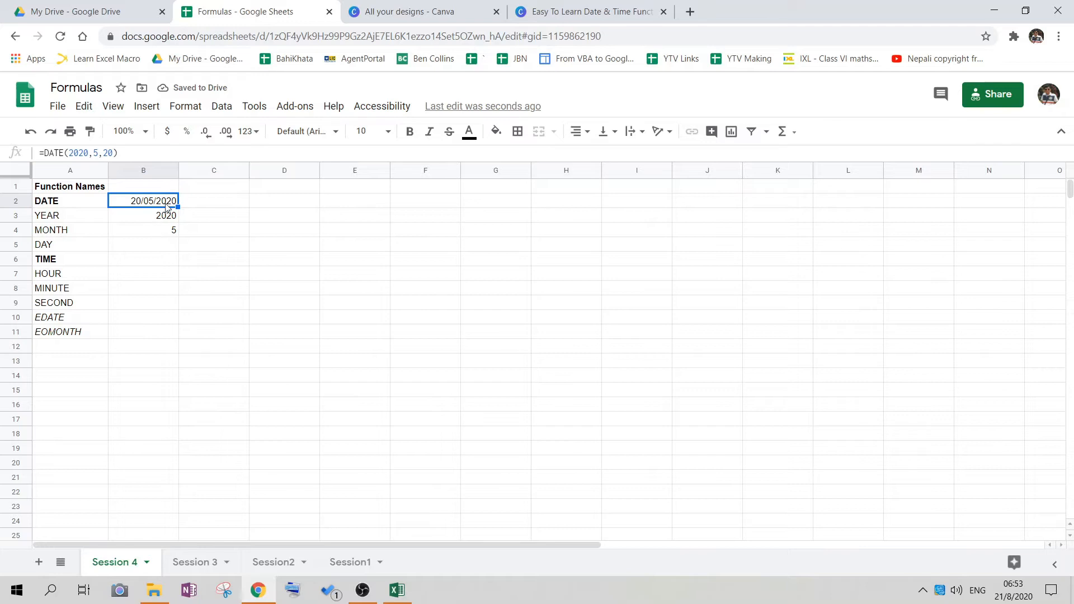
Compare the MONTH formula in cell B4 with the DATE formula it refers to in cell B2.
{"action": "left_click", "coordinate": [161, 233]}
{"action": "key", "text": "Up"}
{"action": "key", "text": "Up"}
{"action": "key", "text": "Down"}
{"action": "key", "text": "Down"}
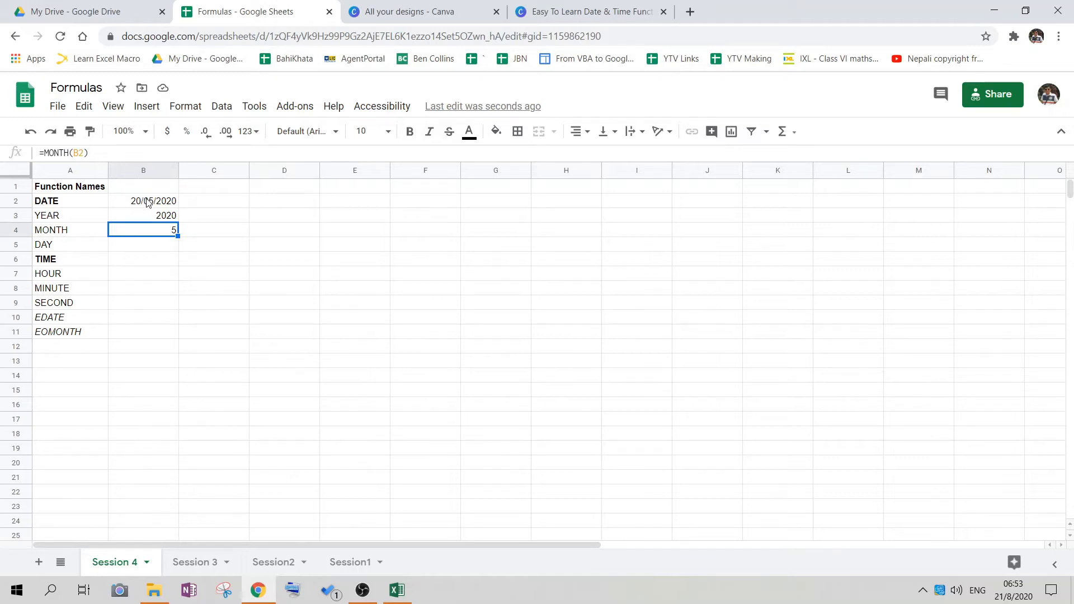
{"action": "left_click", "coordinate": [145, 205]}
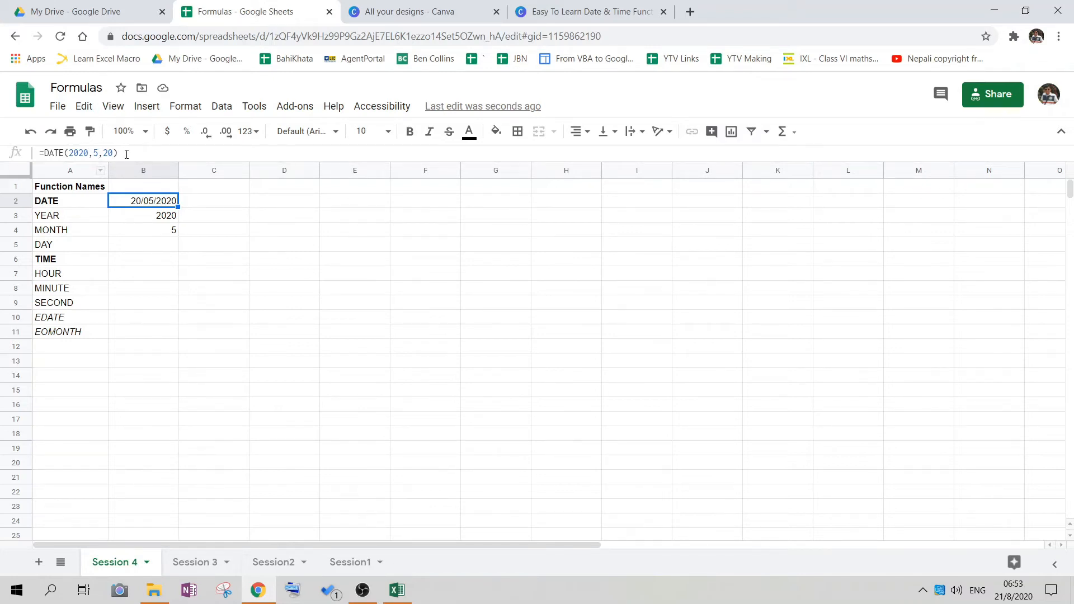
{"action": "left_click", "coordinate": [155, 235]}
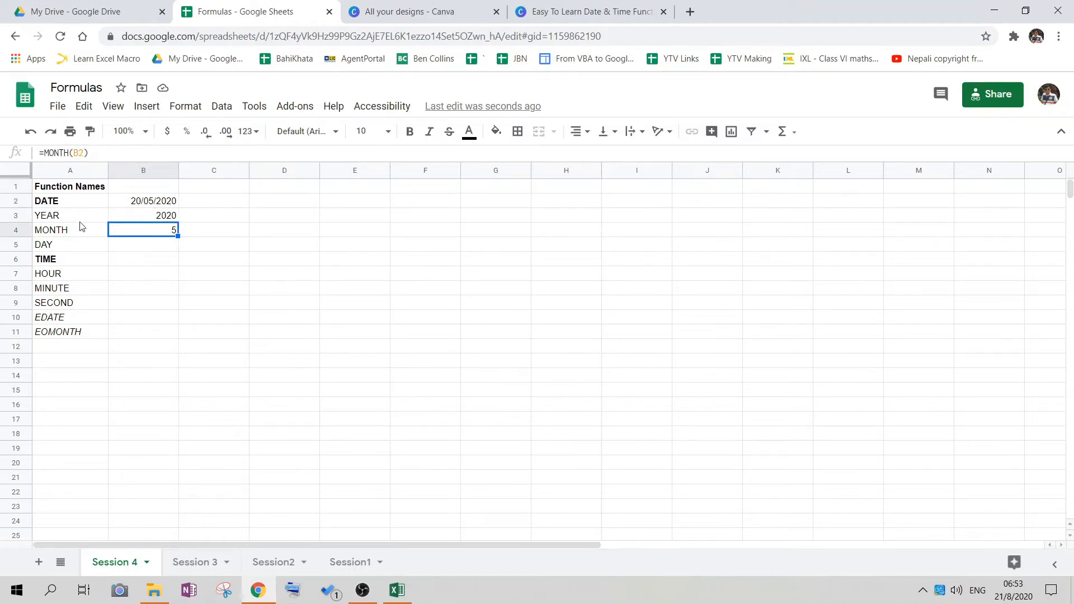
{"action": "left_click", "coordinate": [150, 203]}
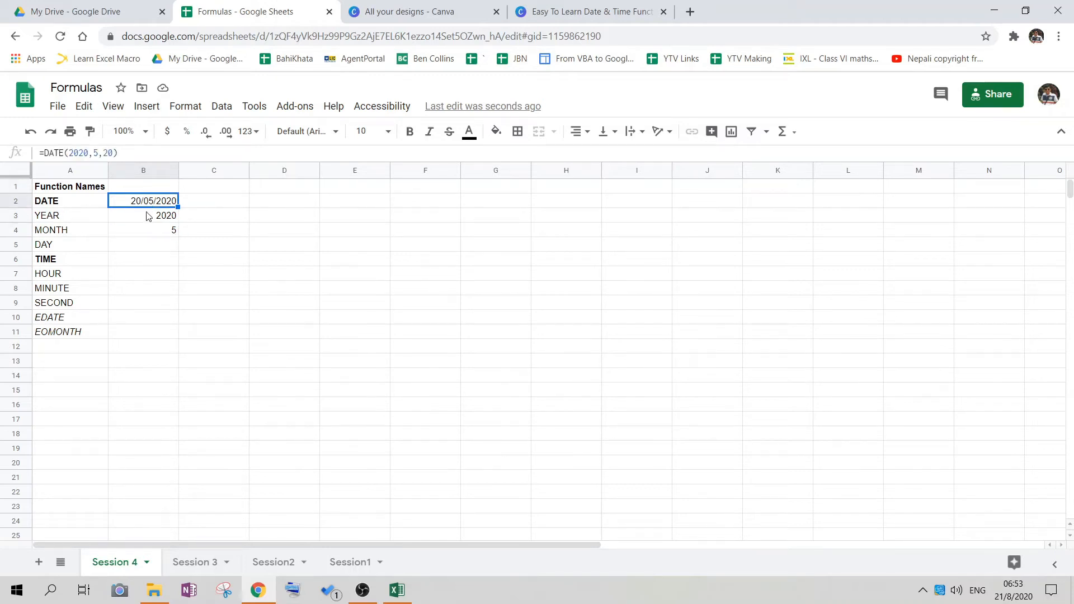
{"action": "left_click", "coordinate": [149, 231]}
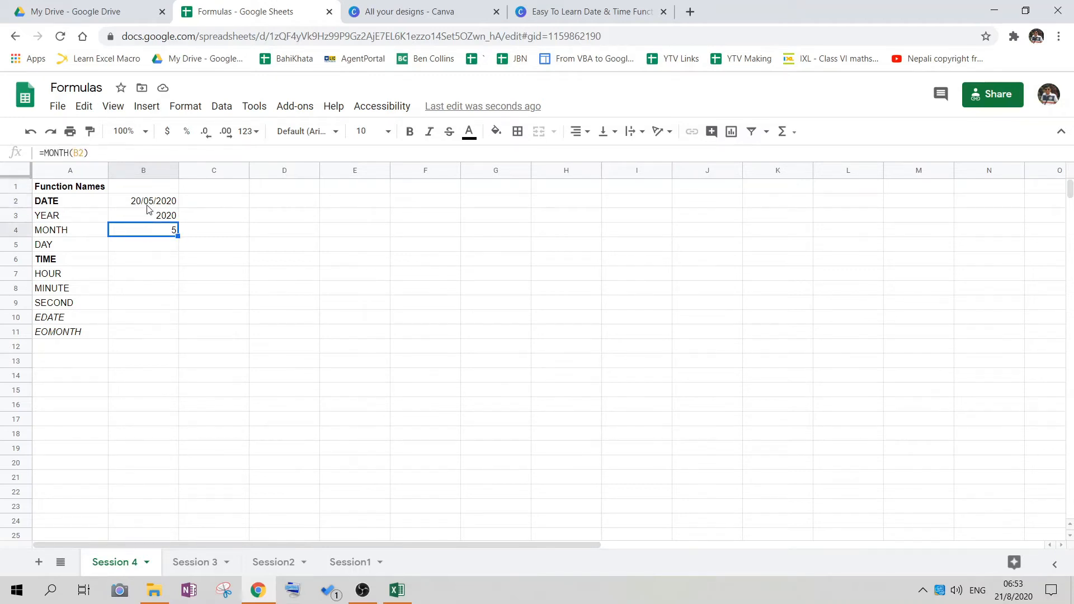
Extract the day from the date in B2 by entering =DAY(B2) in cell B5.
{"action": "left_click", "coordinate": [147, 248]}
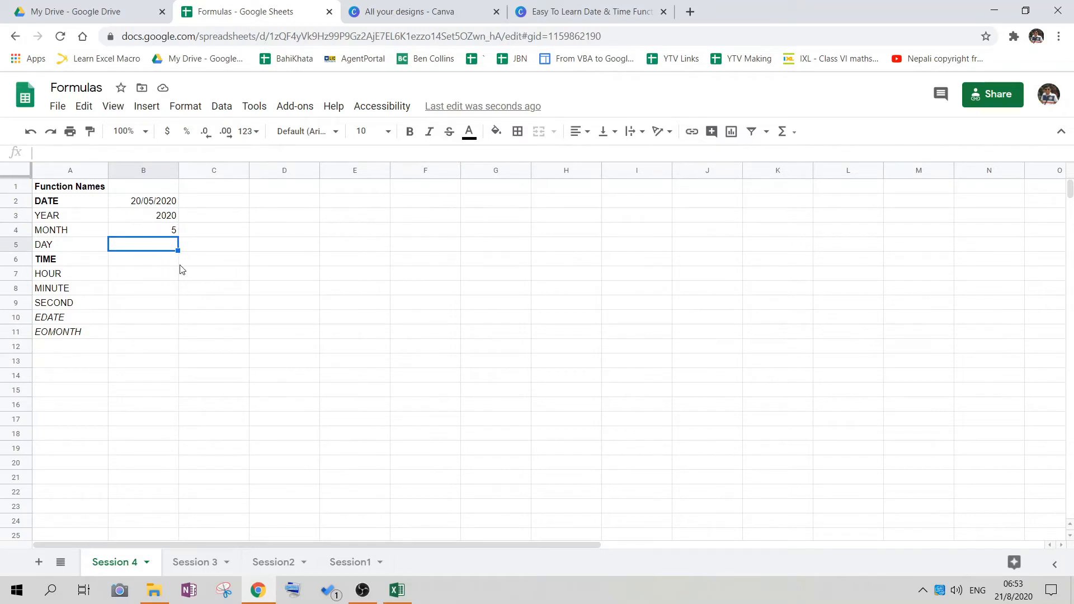
{"action": "type", "text": "="}
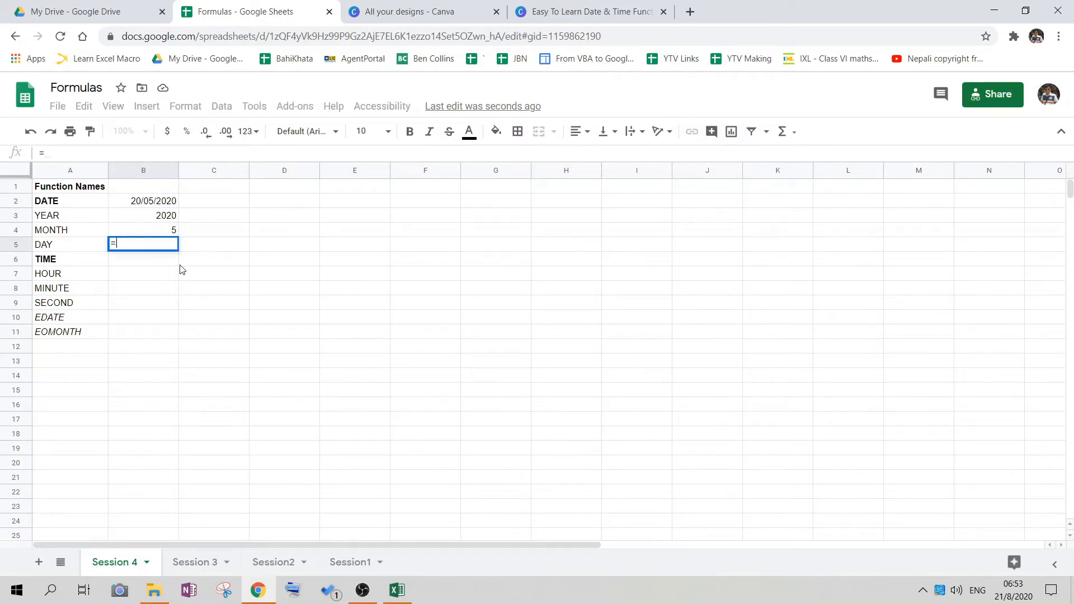
{"action": "type", "text": "DAY("}
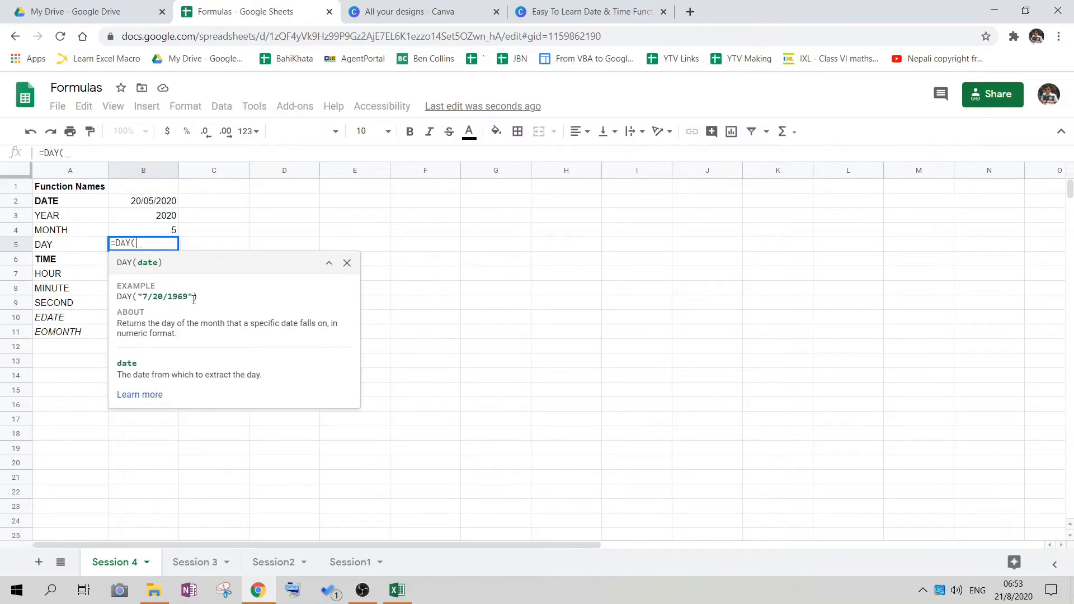
{"action": "left_click", "coordinate": [154, 203]}
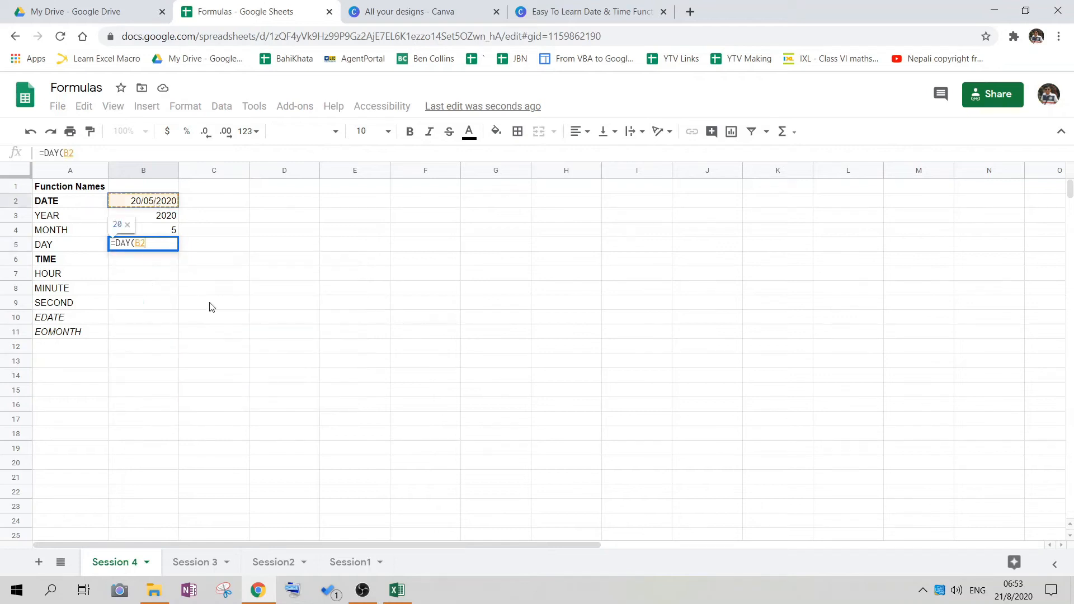
{"action": "type", "text": ")"}
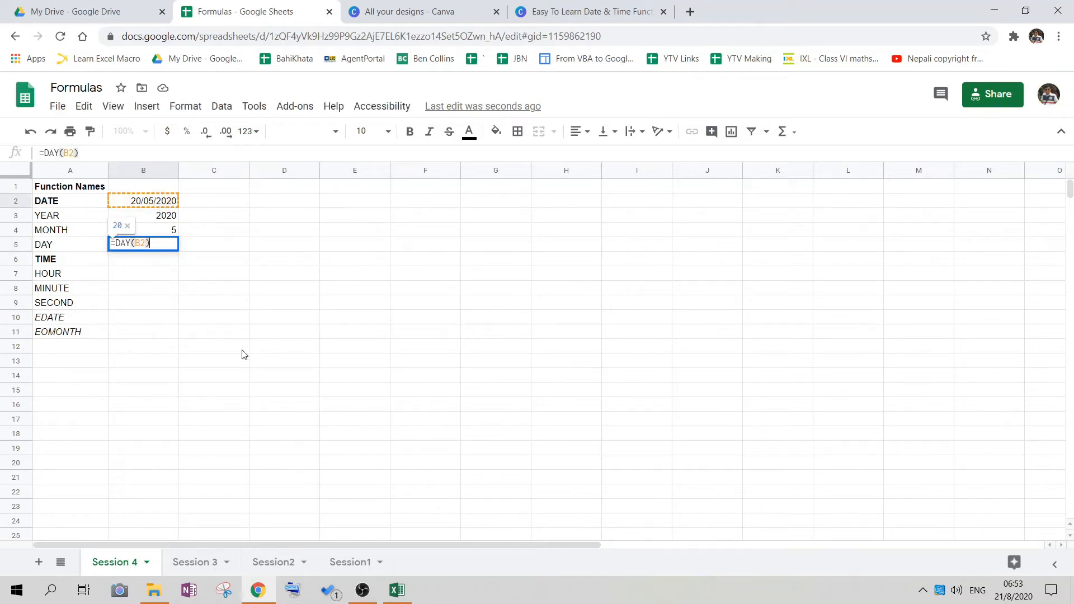
{"action": "key", "text": "Return"}
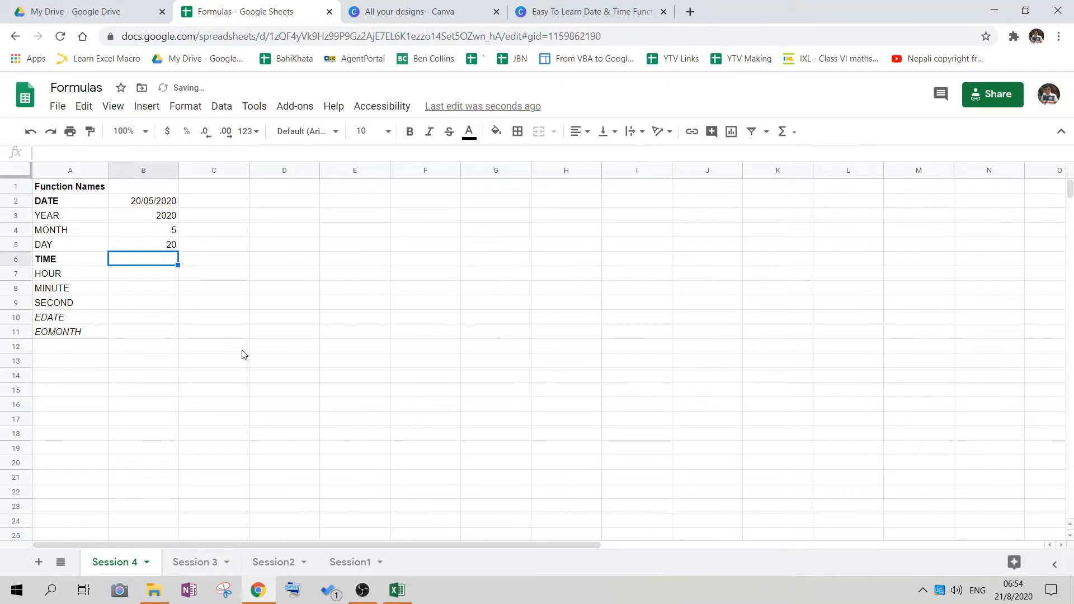
Build a time in cell B6 from hour 10, minute 25 and second 56 with =TIME(10,25,56).
{"action": "left_click", "coordinate": [159, 249]}
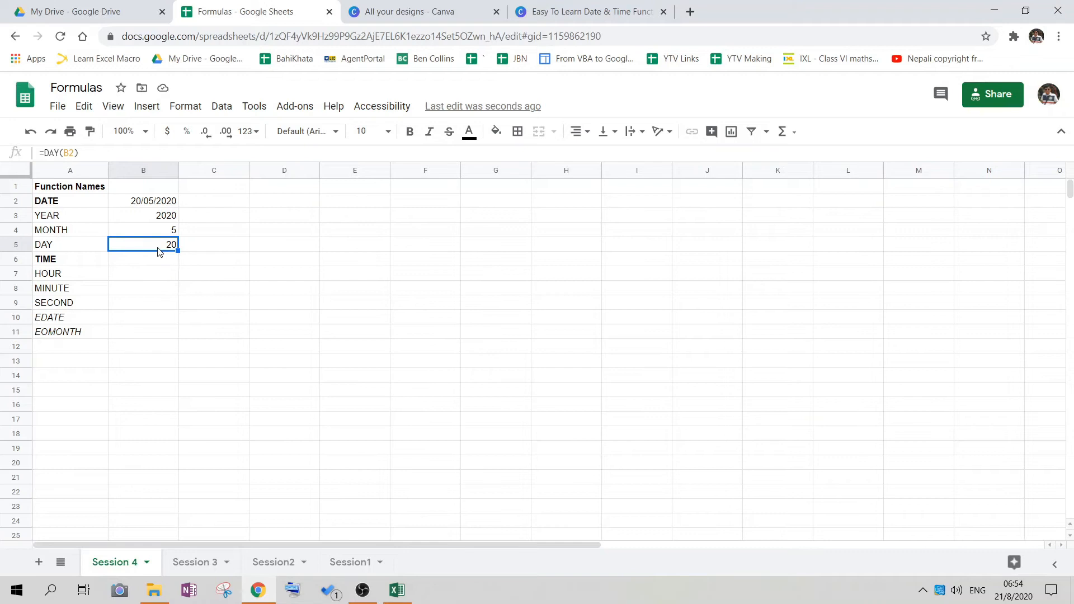
{"action": "key", "text": "Down"}
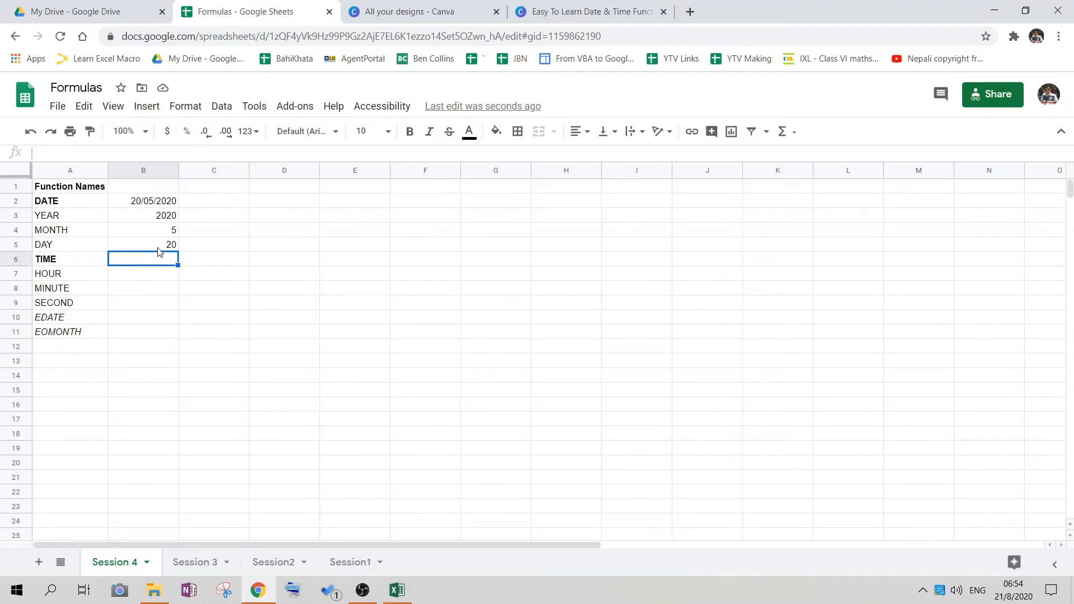
{"action": "type", "text": "=TIME("}
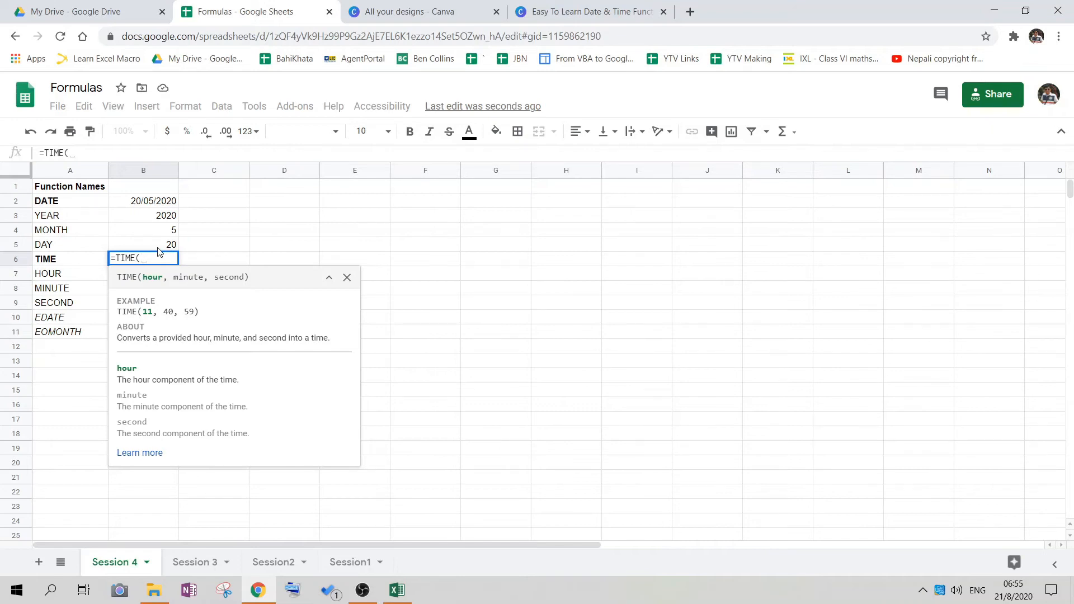
{"action": "type", "text": "10"}
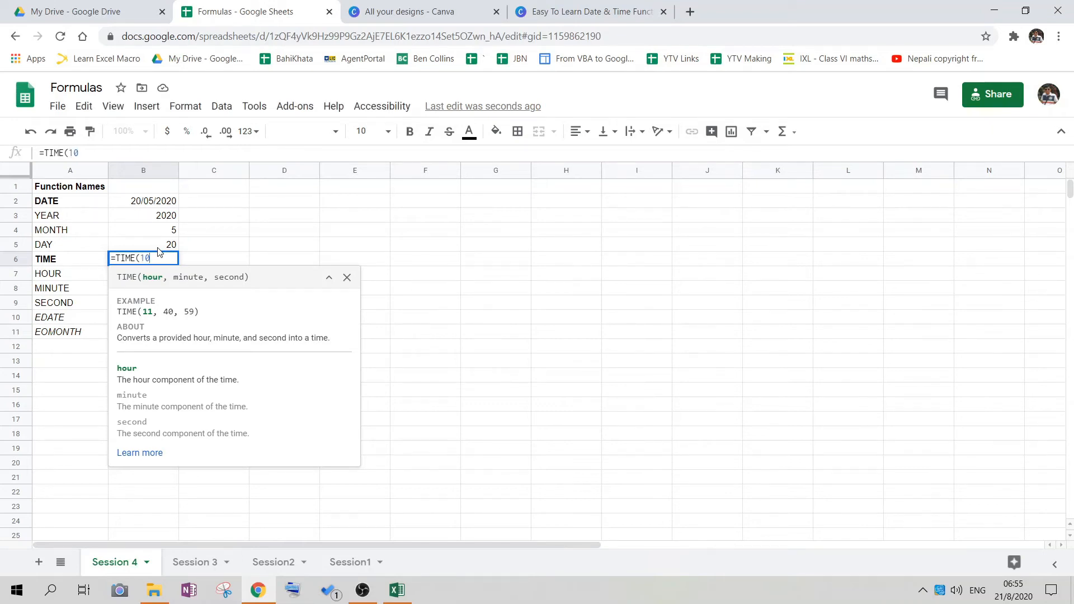
{"action": "type", "text": ",2"}
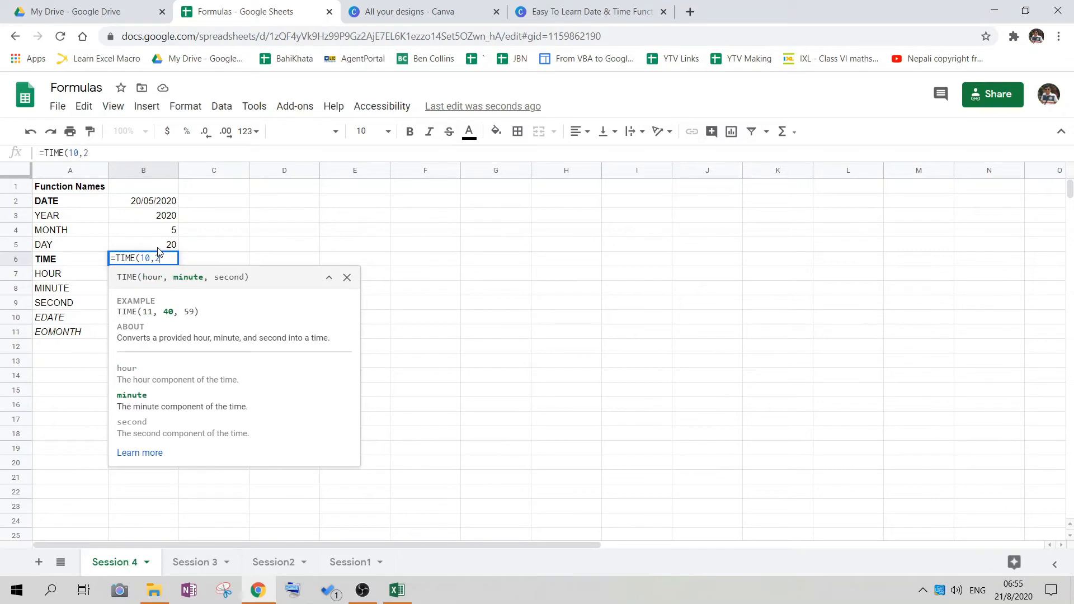
{"action": "type", "text": "5,"}
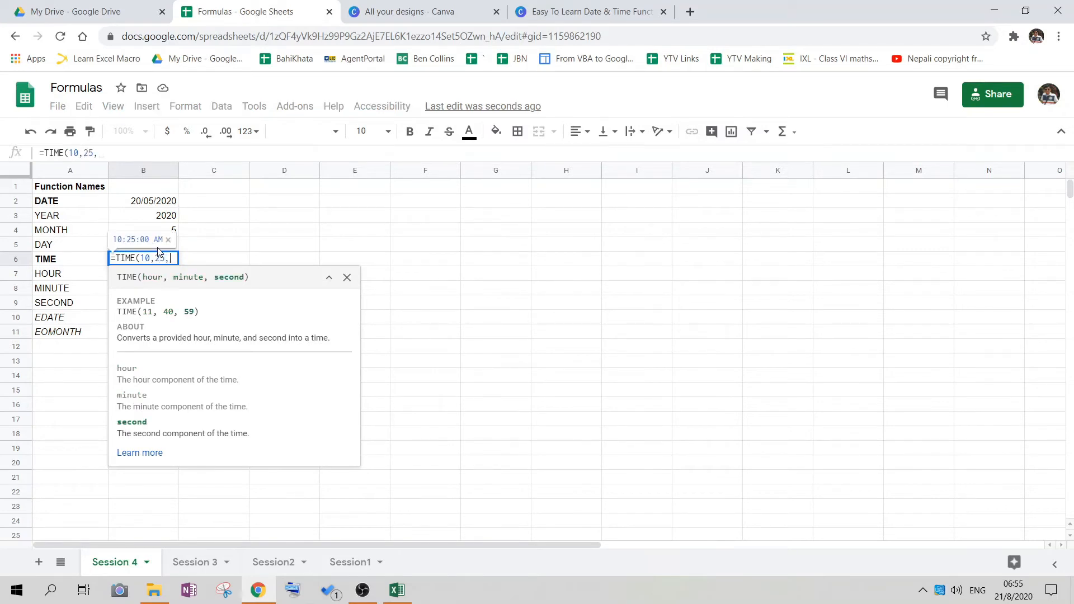
{"action": "type", "text": "56"}
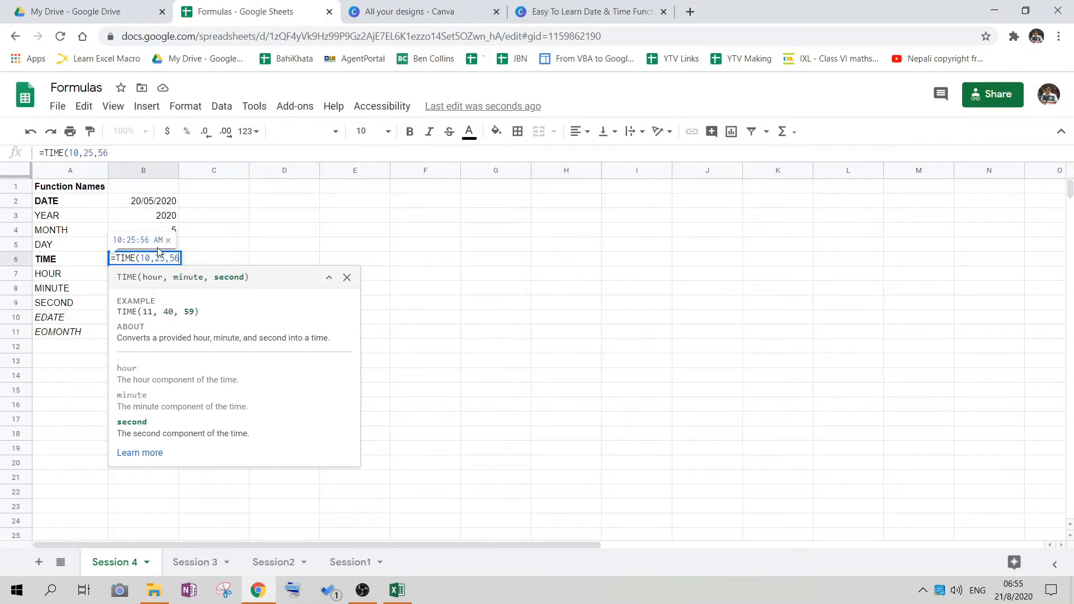
{"action": "key", "text": "Return"}
Change the hour argument of the TIME formula in cell B6 to 20.
{"action": "left_click", "coordinate": [158, 252]}
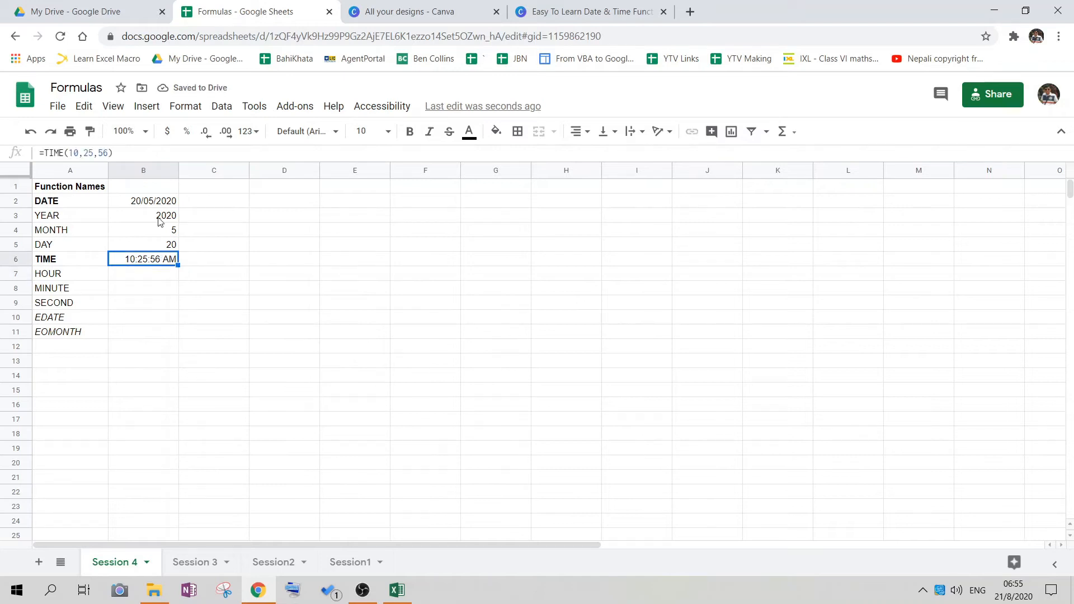
{"action": "left_click", "coordinate": [68, 152]}
{"action": "key", "text": "Delete"}
{"action": "type", "text": "2"}
{"action": "key", "text": "Return"}
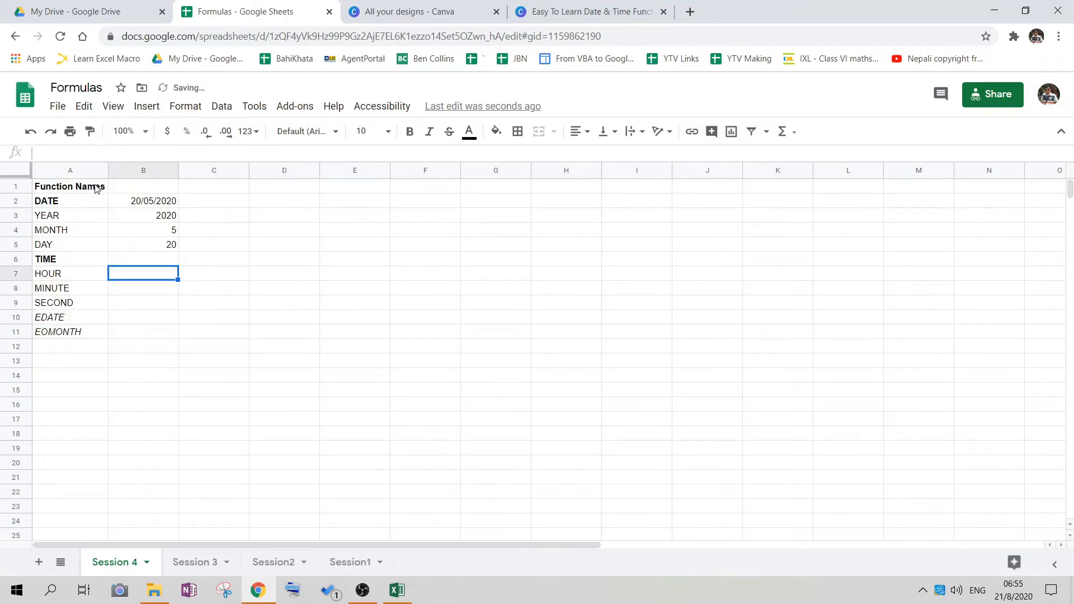
Restore the hour argument of the TIME formula in cell B6 to 10.
{"action": "left_click", "coordinate": [148, 262]}
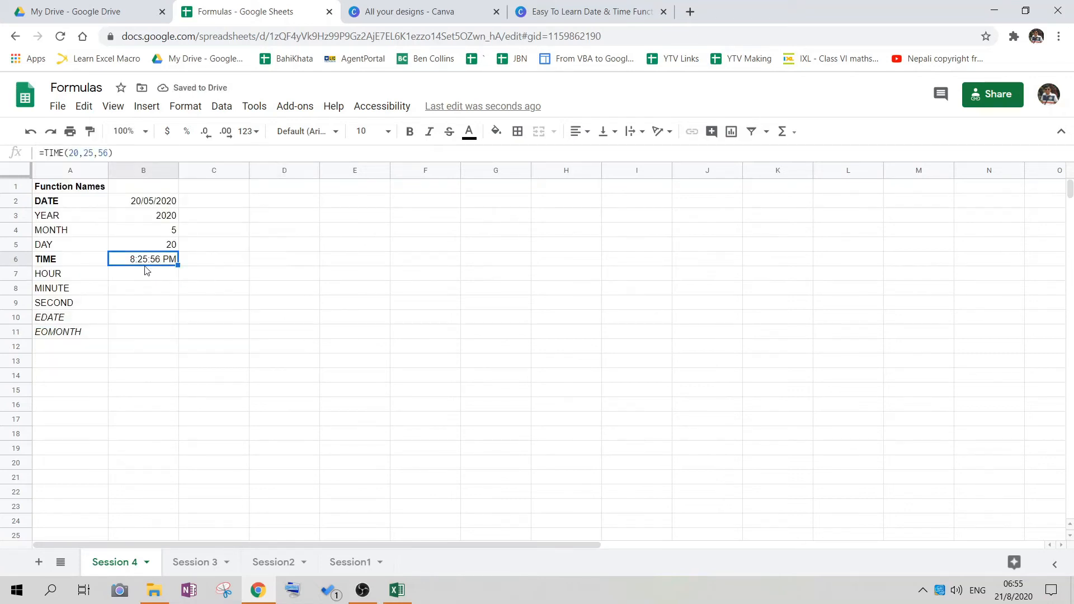
{"action": "left_click", "coordinate": [76, 153]}
{"action": "key", "text": "Delete"}
{"action": "type", "text": "1"}
{"action": "key", "text": "Return"}
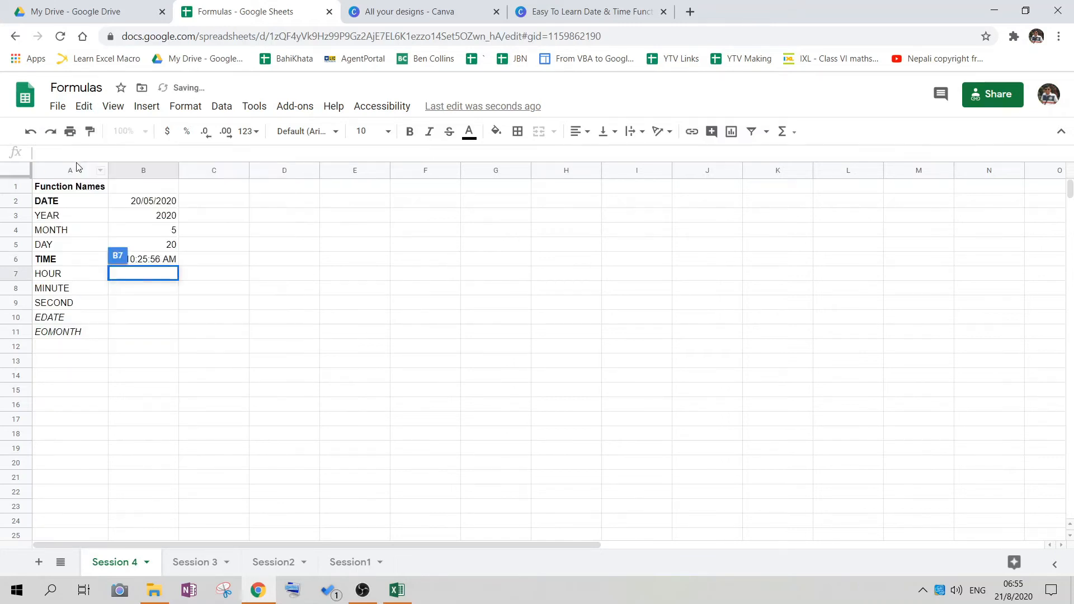
{"action": "double_click", "coordinate": [174, 332]}
{"action": "left_click", "coordinate": [166, 263]}
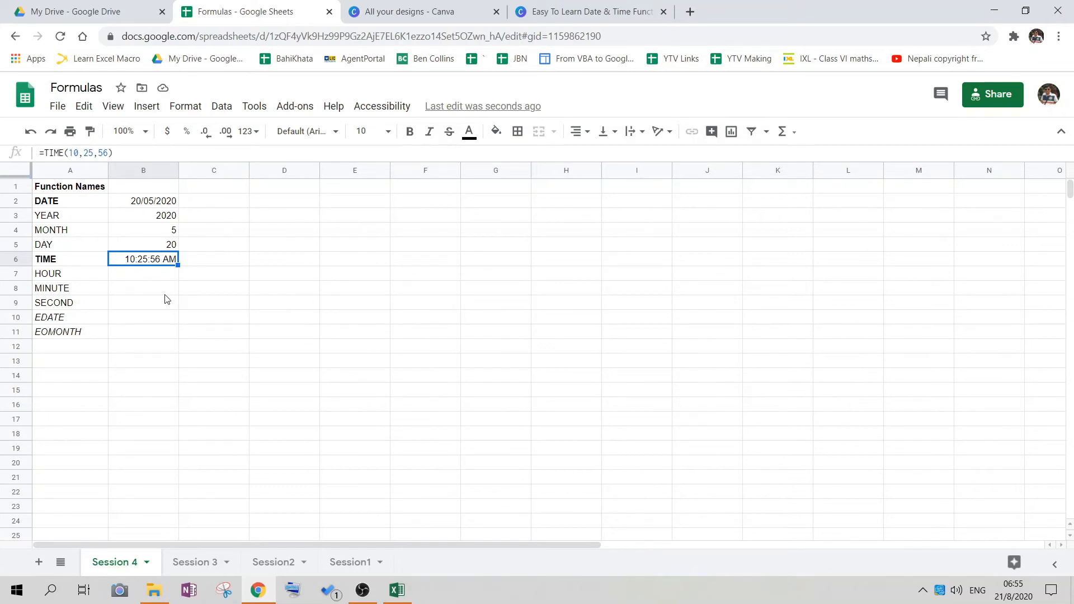
Extract the hour from the time in B6 by entering =HOUR(B6) in cell B7.
{"action": "left_click", "coordinate": [136, 277]}
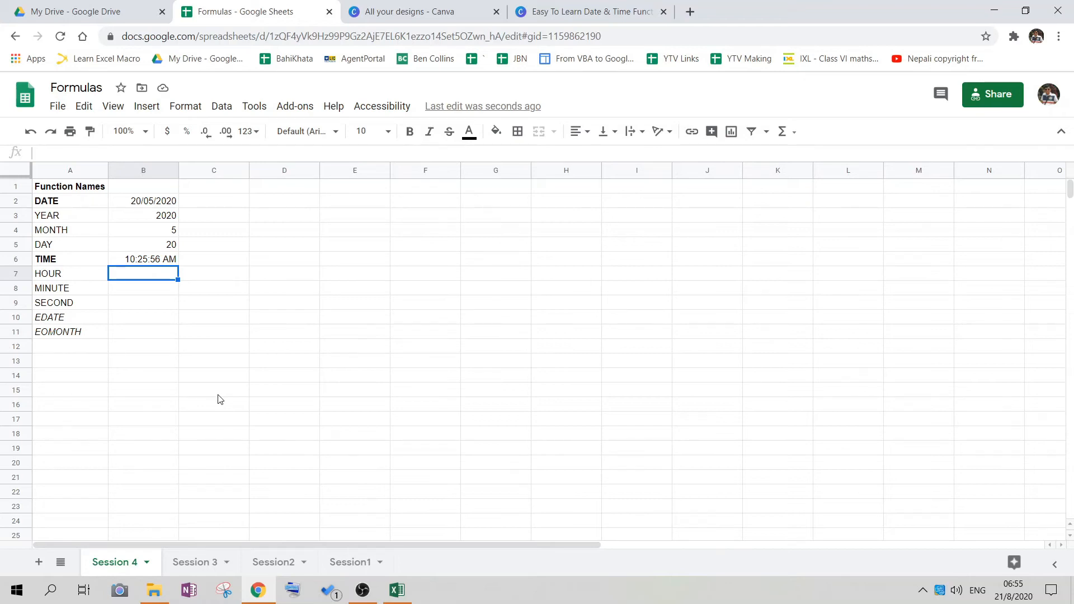
{"action": "type", "text": "=H"}
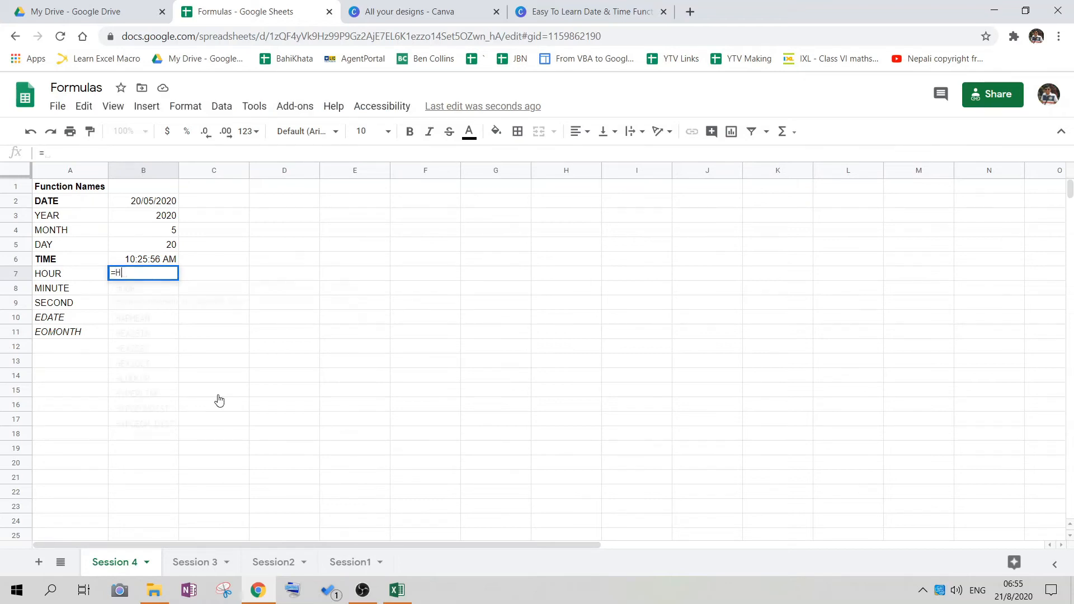
{"action": "type", "text": "OUR("}
{"action": "key", "text": "Up"}
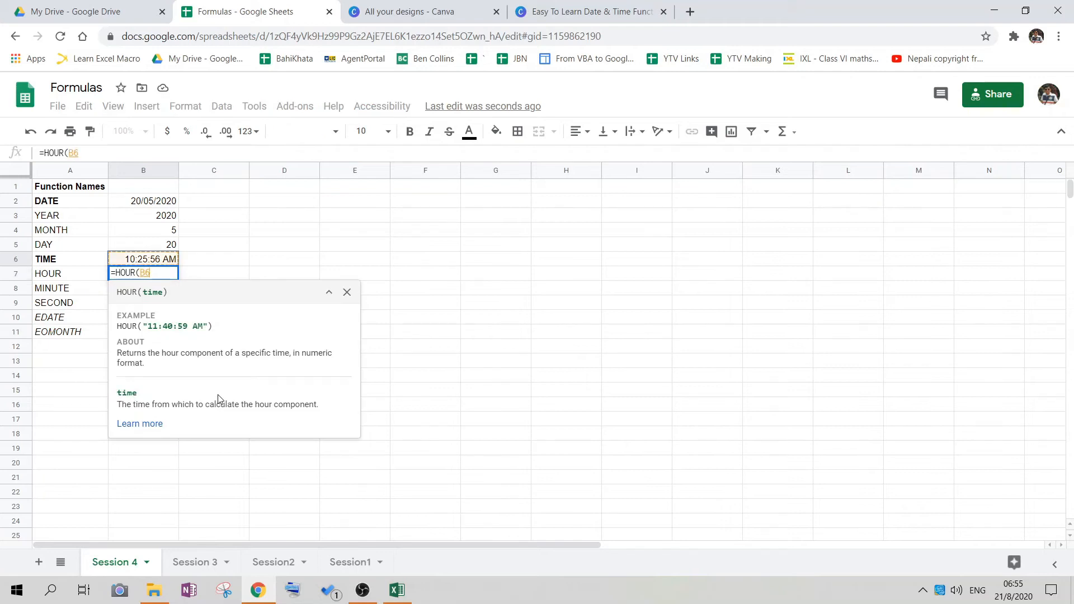
{"action": "type", "text": ")"}
{"action": "key", "text": "Return"}
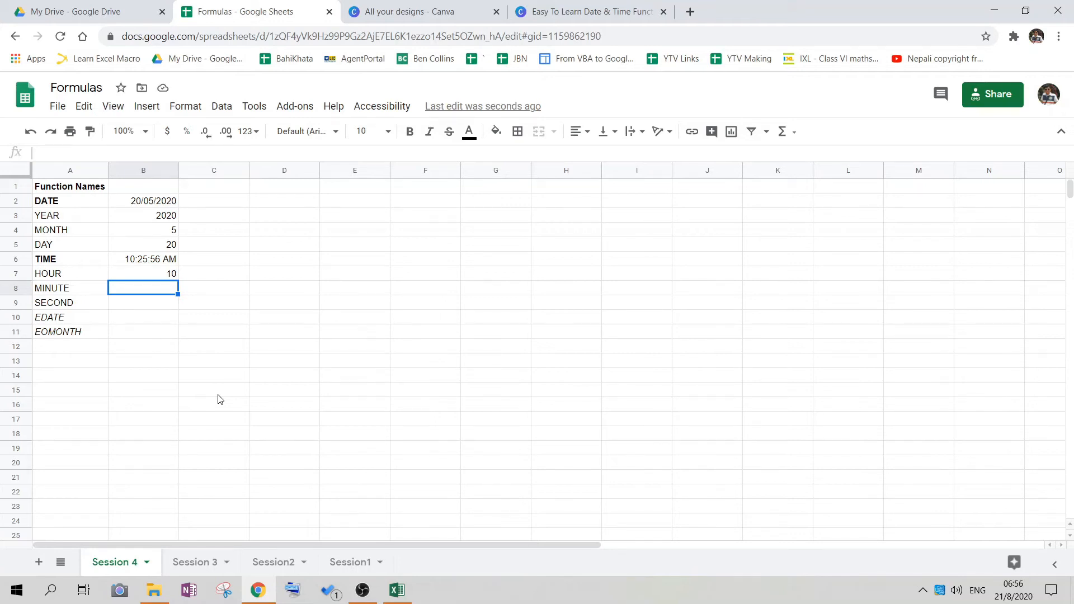
Extract the minute from the time in B6 by entering =MINUTE(B6) in cell B8.
{"action": "type", "text": "=MINU"}
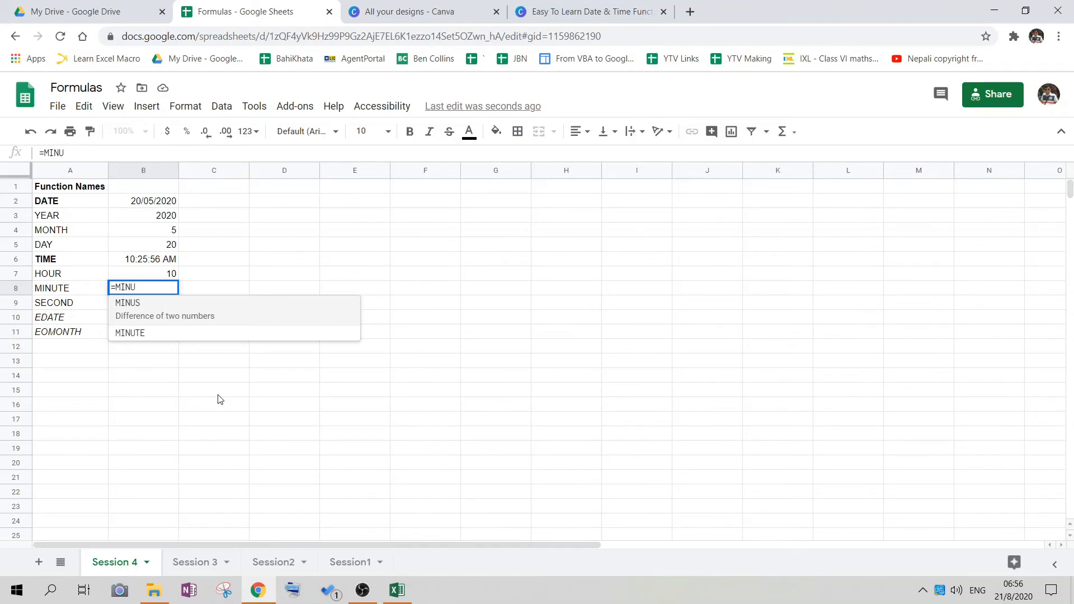
{"action": "key", "text": "Down"}
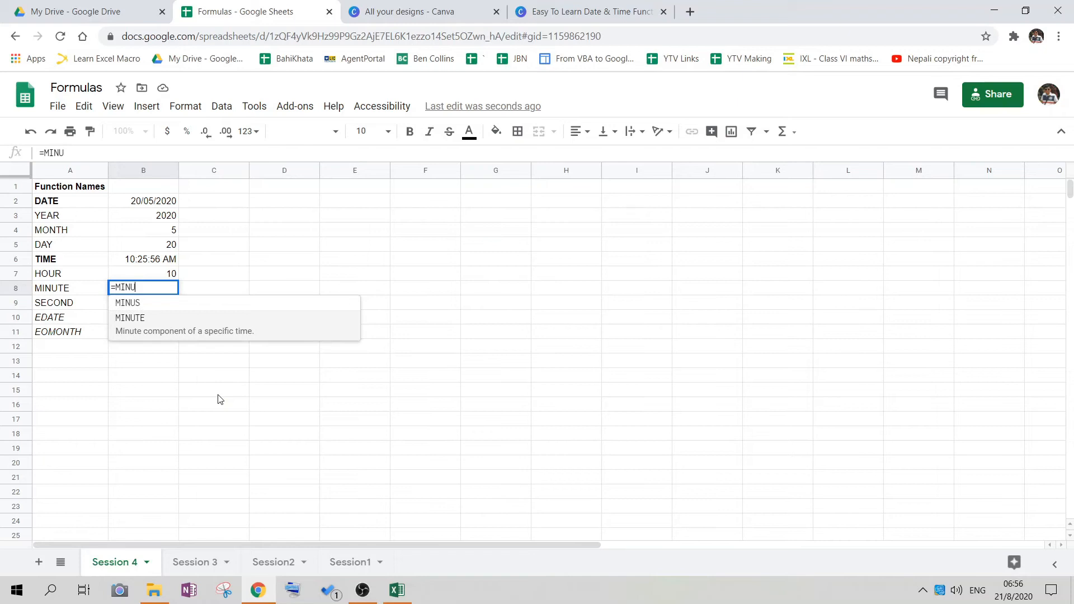
{"action": "left_click", "coordinate": [237, 336]}
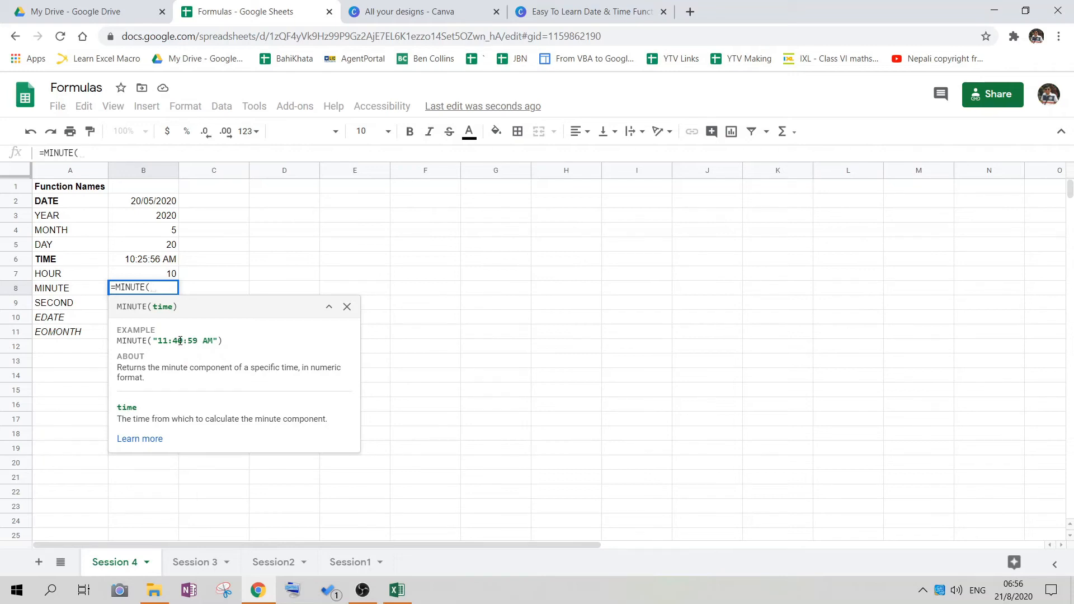
{"action": "left_click_drag", "start_coordinate": [231, 345], "coordinate": [110, 348]}
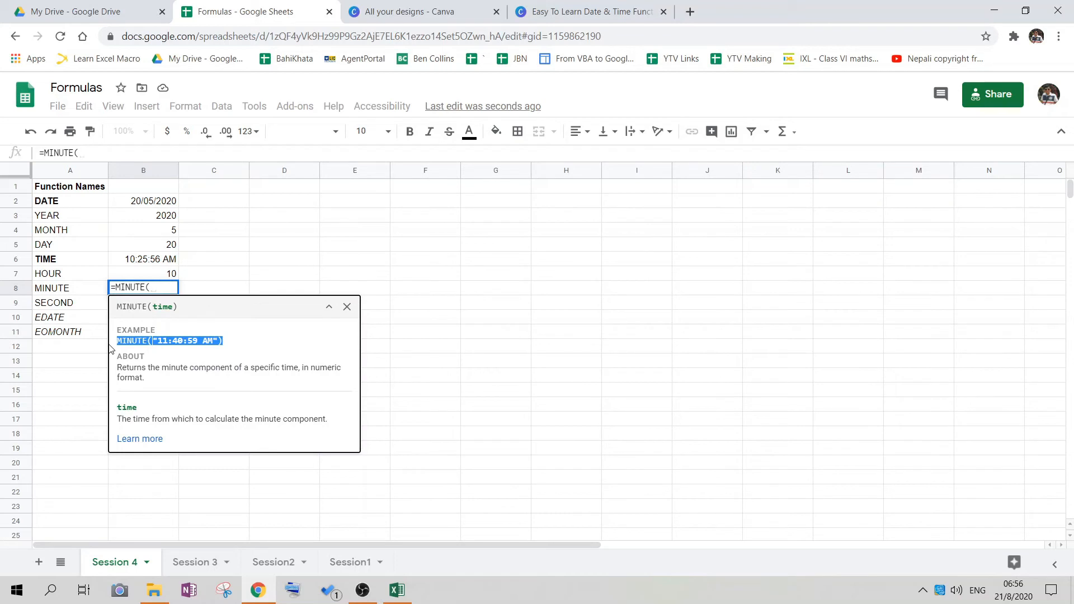
{"action": "left_click", "coordinate": [197, 360]}
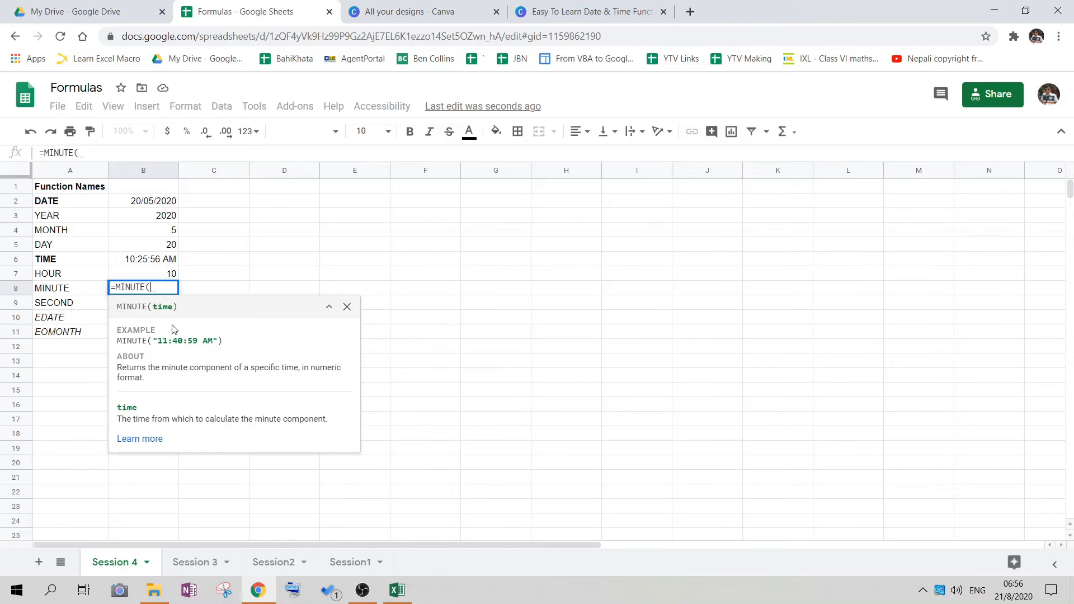
{"action": "left_click", "coordinate": [143, 261]}
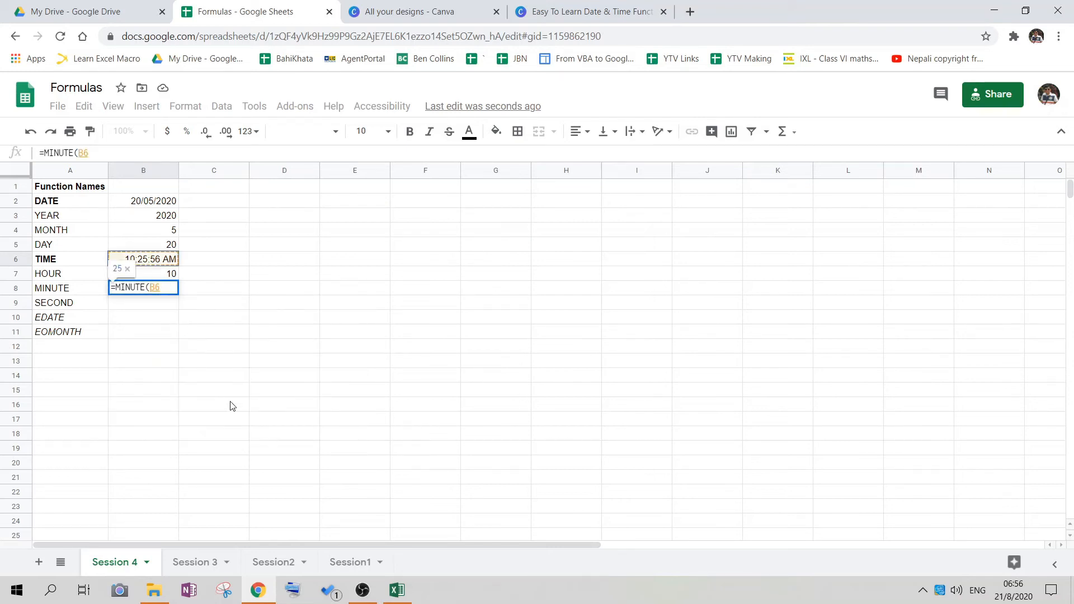
{"action": "type", "text": ")"}
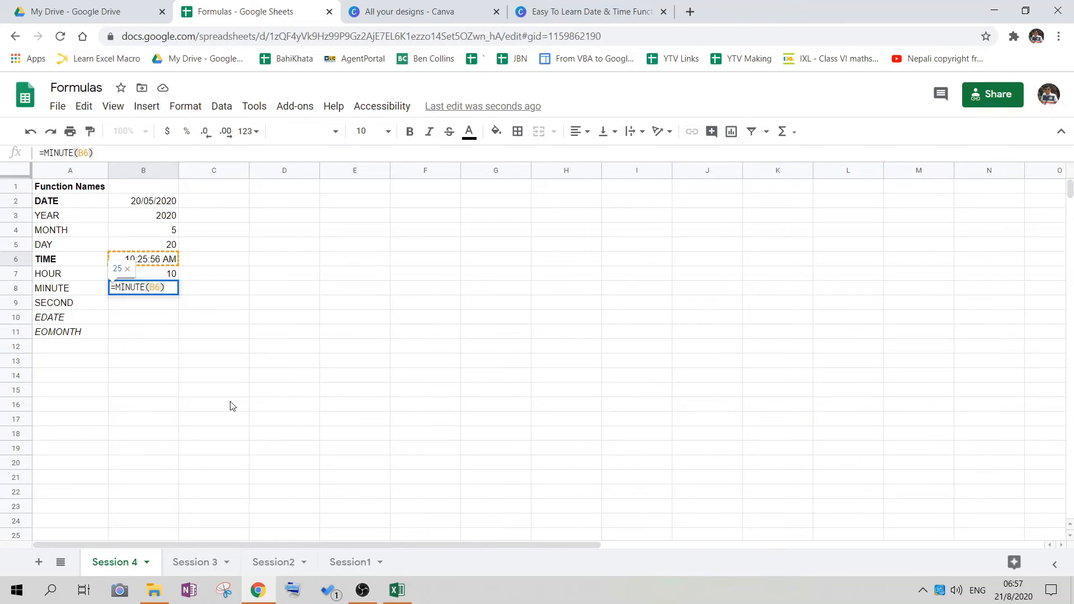
{"action": "key", "text": "Return"}
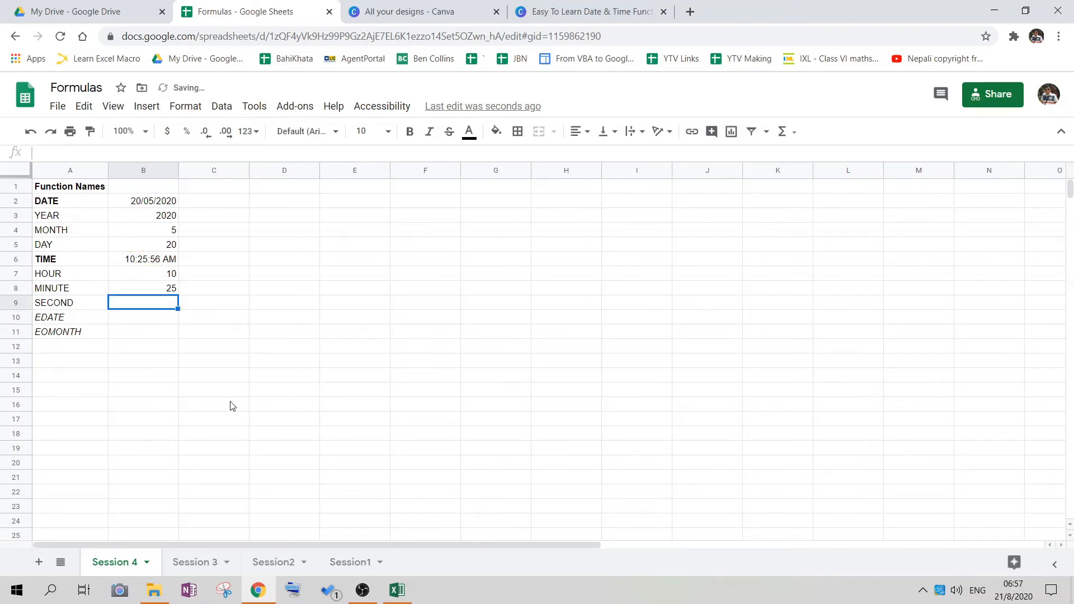
Review the MINUTE and HOUR formulas in B8 and B7 against the TIME formula in B6.
{"action": "key", "text": "Up"}
{"action": "key", "text": "Up"}
{"action": "key", "text": "Up"}
{"action": "key", "text": "Down"}
{"action": "key", "text": "Down"}
{"action": "key", "text": "Down"}
Extract the second from the time in B6 by entering =SECOND(B6) in cell B9.
{"action": "type", "text": "=SECOND("}
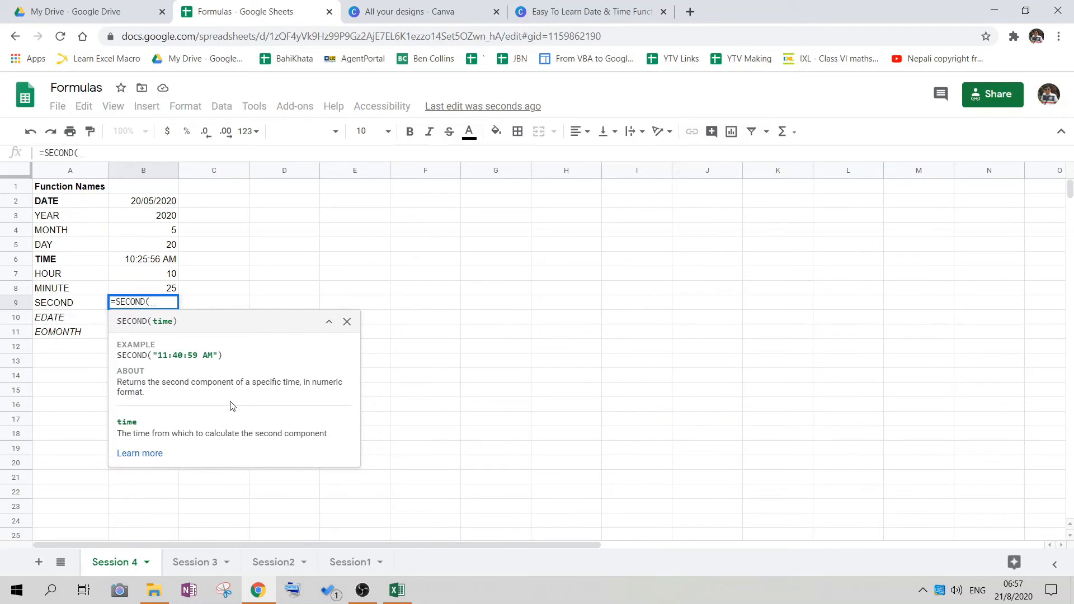
{"action": "key", "text": "Up"}
{"action": "key", "text": "Up"}
{"action": "key", "text": "Up"}
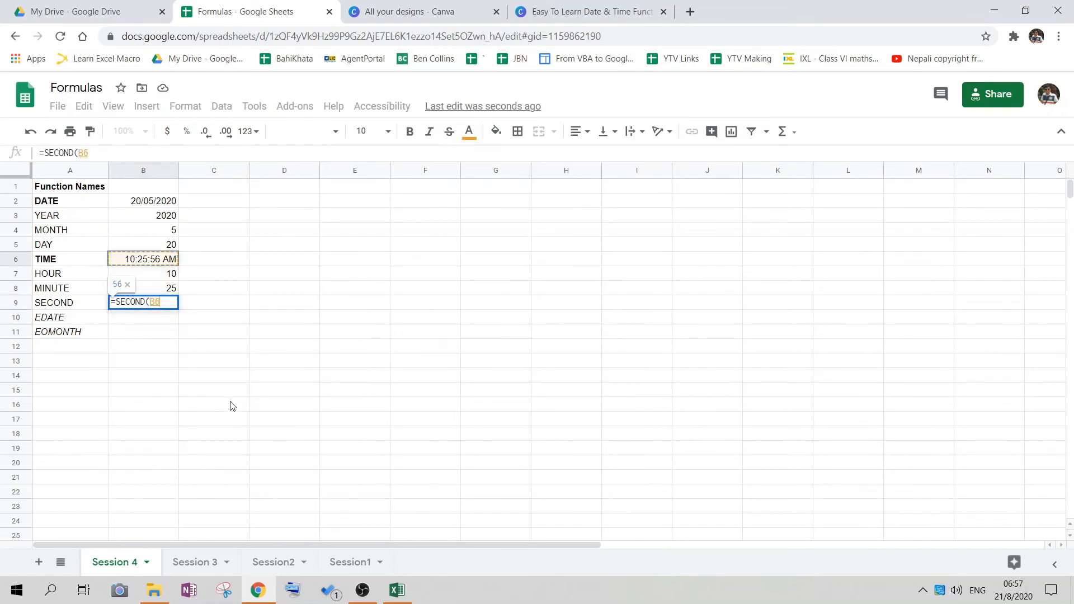
{"action": "type", "text": ")"}
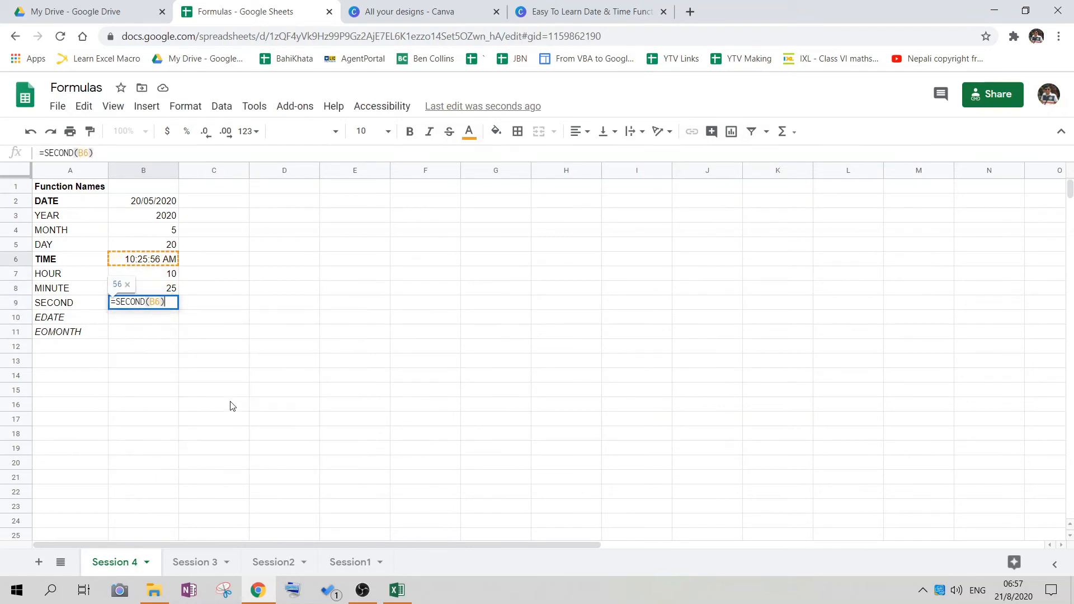
{"action": "key", "text": "Return"}
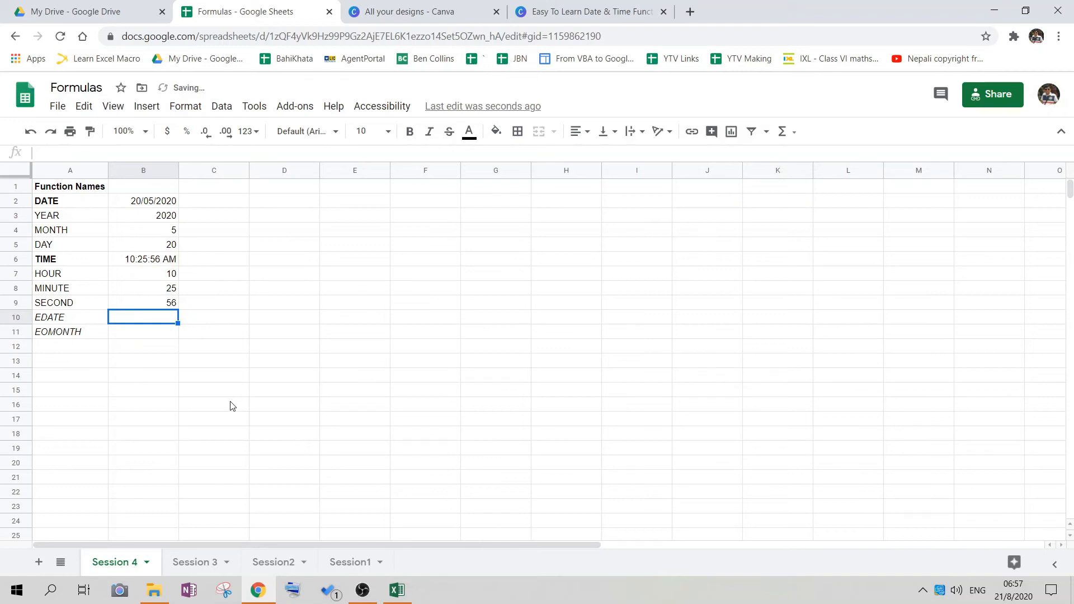
Review the SECOND, MINUTE and HOUR formulas in cells B9, B8 and B7.
{"action": "key", "text": "Up"}
{"action": "key", "text": "Up"}
{"action": "key", "text": "Up"}
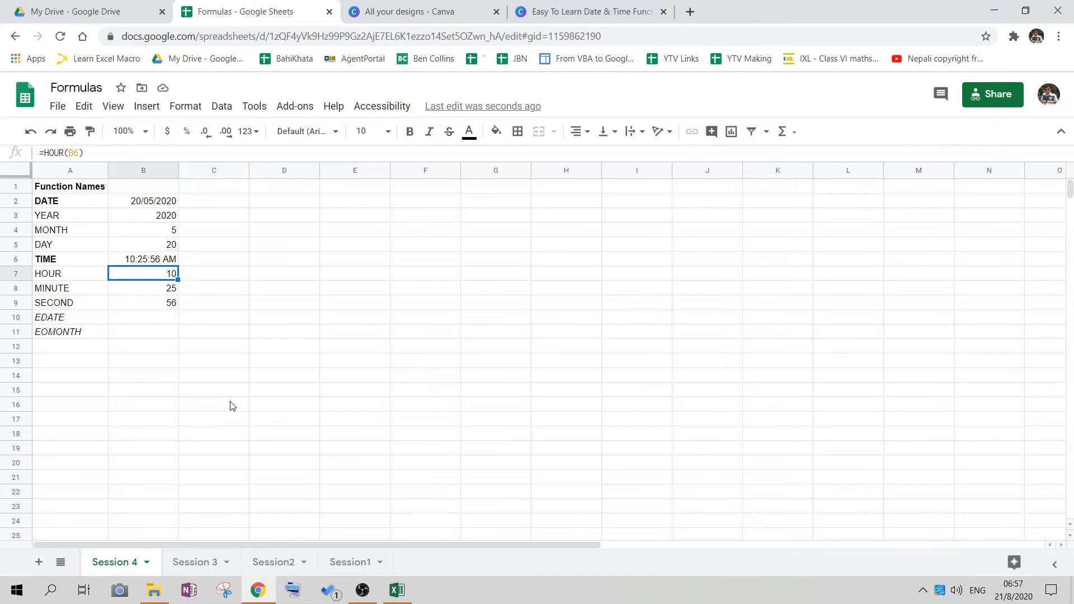
Enter the column headers Year, Month and Day in cells E1, F1 and G1.
{"action": "left_click", "coordinate": [355, 186]}
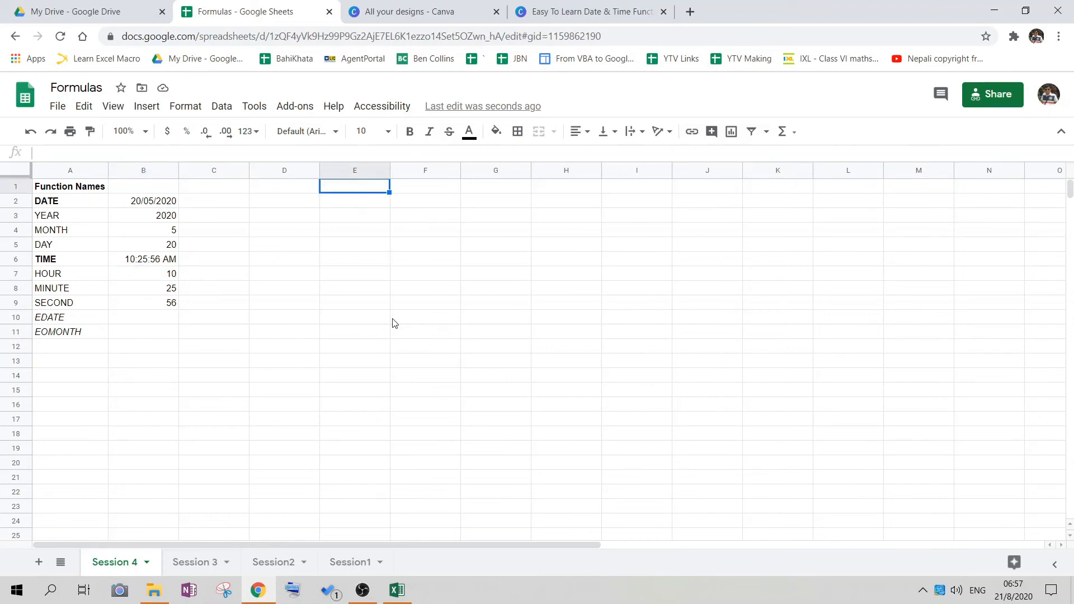
{"action": "type", "text": "Year"}
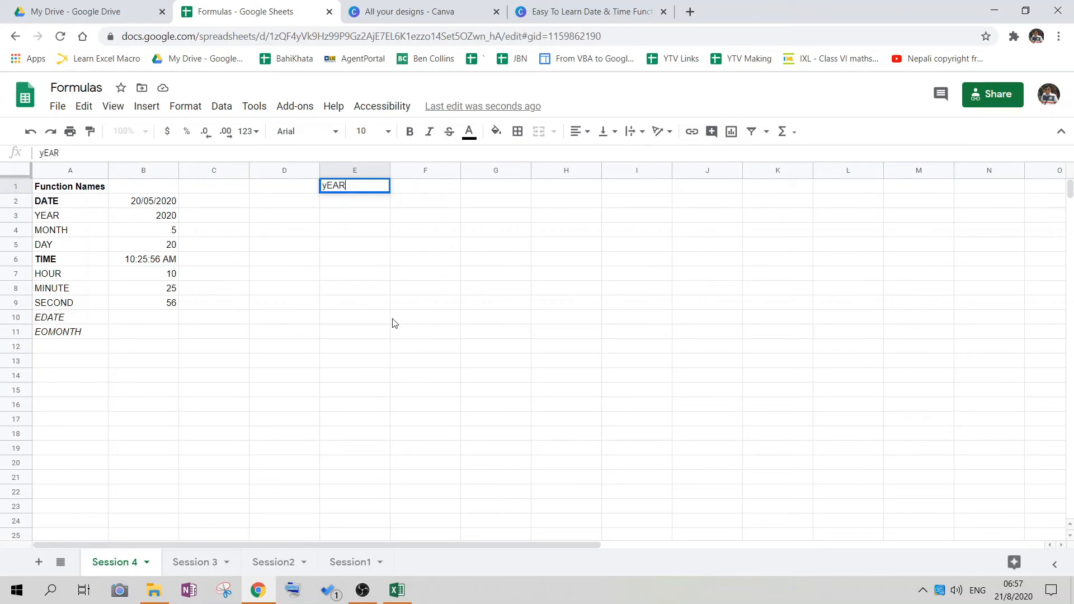
{"action": "key", "text": "Tab"}
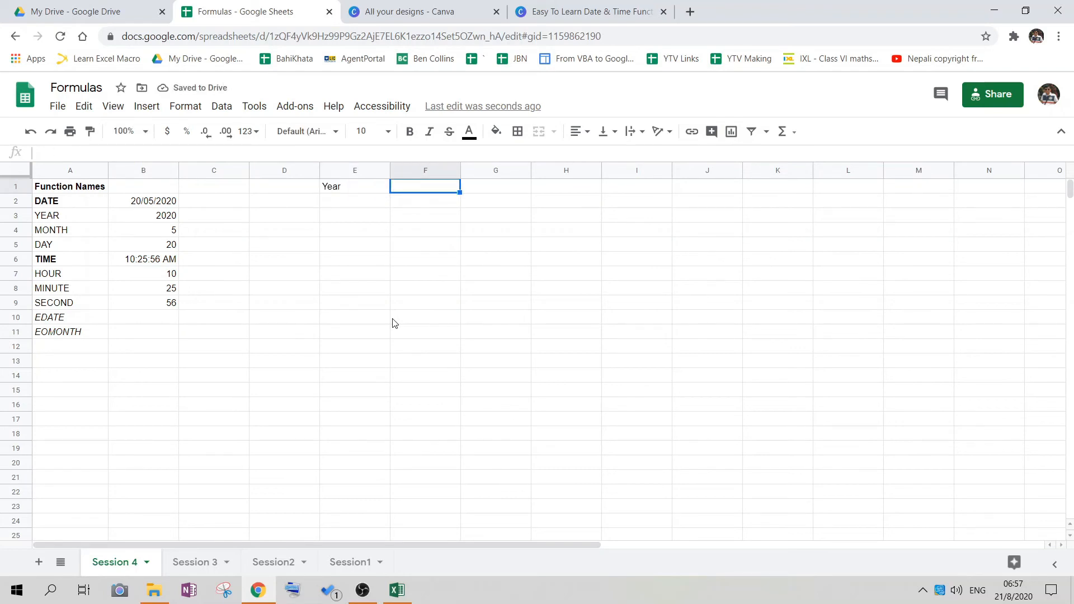
{"action": "type", "text": "Month"}
{"action": "key", "text": "Tab"}
{"action": "type", "text": "Day"}
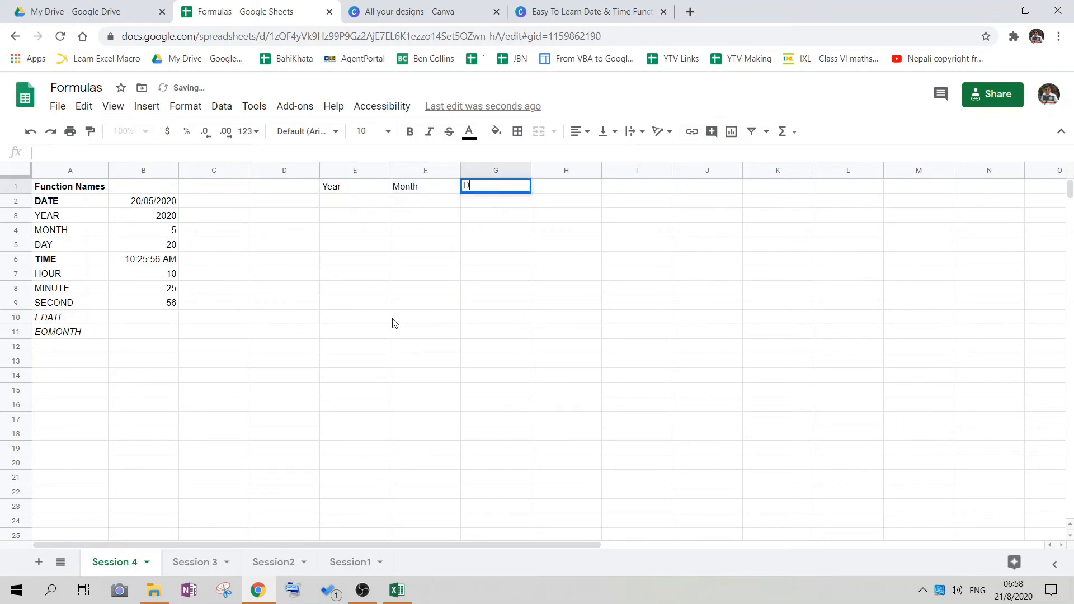
{"action": "key", "text": "Return"}
Enter =RANDBETWEEN(2000,2020) in E2 and fill it down to E15 to generate random years.
{"action": "type", "text": "=RANDBETWEEN(2000,2020)"}
{"action": "key", "text": "Return"}
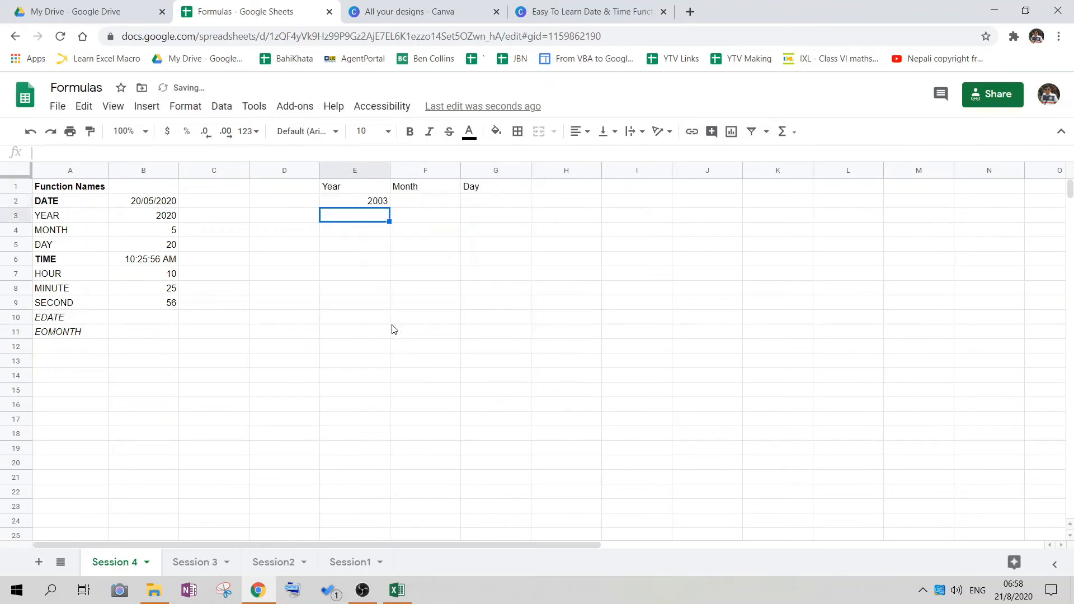
{"action": "key", "text": "Up"}
{"action": "key", "text": "shift+Down"}
{"action": "key", "text": "shift+Down"}
{"action": "key", "text": "shift+Down"}
{"action": "key", "text": "shift+Down"}
{"action": "key", "text": "shift+Down"}
{"action": "key", "text": "shift+Down"}
{"action": "key", "text": "shift+Down"}
{"action": "key", "text": "shift+Down"}
{"action": "key", "text": "shift+Down"}
{"action": "key", "text": "shift+Down"}
{"action": "key", "text": "shift+Down"}
{"action": "key", "text": "shift+Down"}
{"action": "key", "text": "shift+Down"}
{"action": "key", "text": "ctrl+d"}
Fill F2:F15 with random months using =RANDBETWEEN(1,12) and G2:G15 with random days using =RANDBETWEEN(1,31).
{"action": "key", "text": "Right"}
{"action": "type", "text": "=RANDBETWEEN(1,12)"}
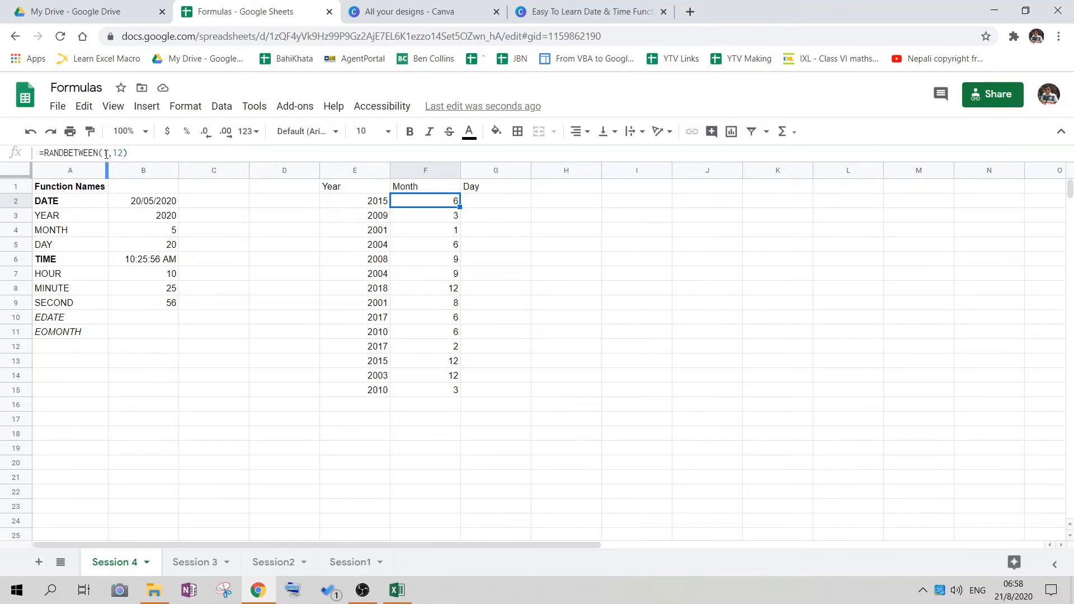
{"action": "left_click", "coordinate": [481, 203]}
{"action": "type", "text": "=rand"}
{"action": "left_click", "coordinate": [565, 260]}
{"action": "type", "text": "1,31"}
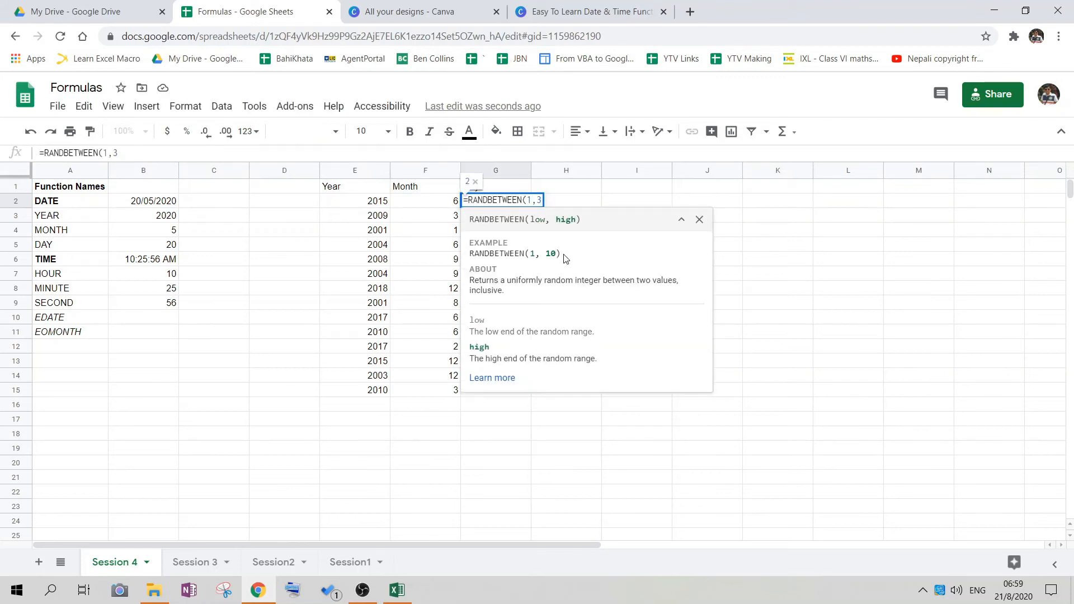
{"action": "key", "text": "Return"}
{"action": "key", "text": "ctrl+Up"}
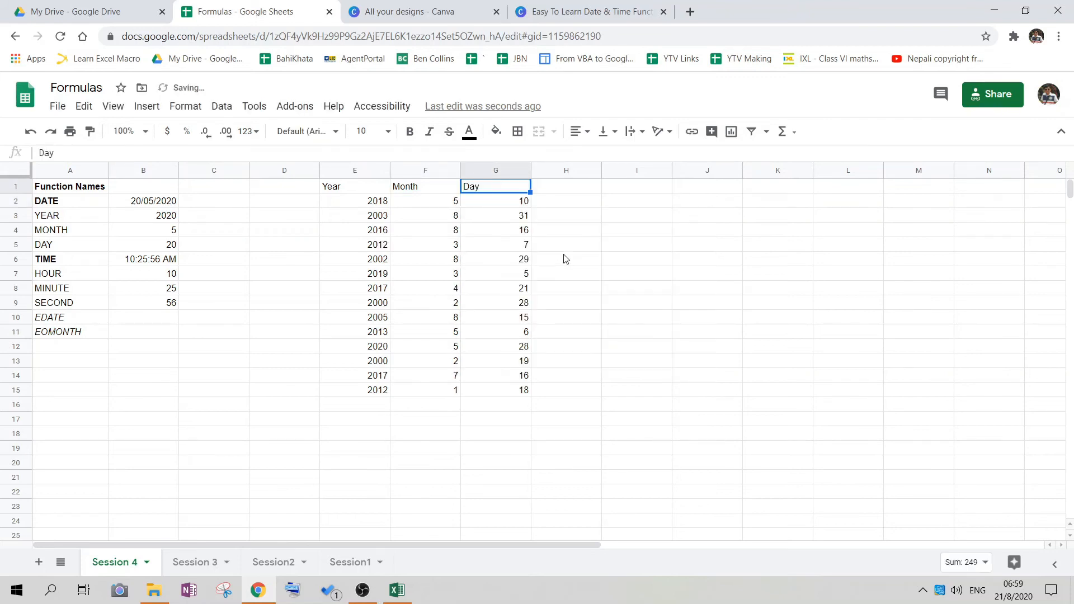
Add the column header Date in cell H1.
{"action": "key", "text": "Down"}
{"action": "key", "text": "Right"}
{"action": "key", "text": "Up"}
{"action": "type", "text": "Date"}
{"action": "key", "text": "Return"}
{"action": "key", "text": "Up"}
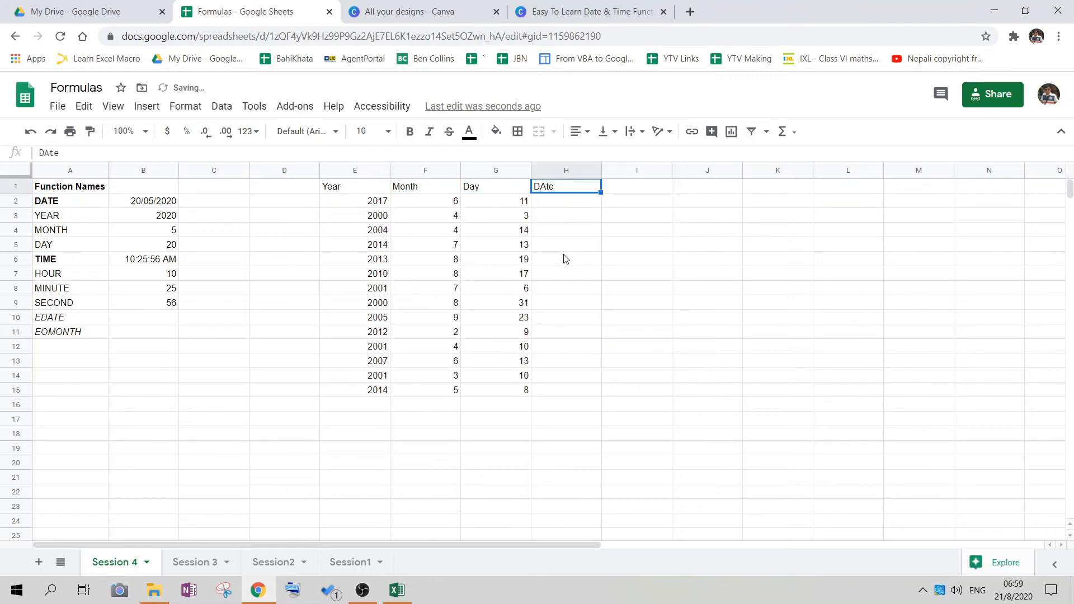
Build the date from the year, month and day with =date(E2,F2,G2) in H2 and fill it down to H15.
{"action": "key", "text": "Down"}
{"action": "type", "text": "=date("}
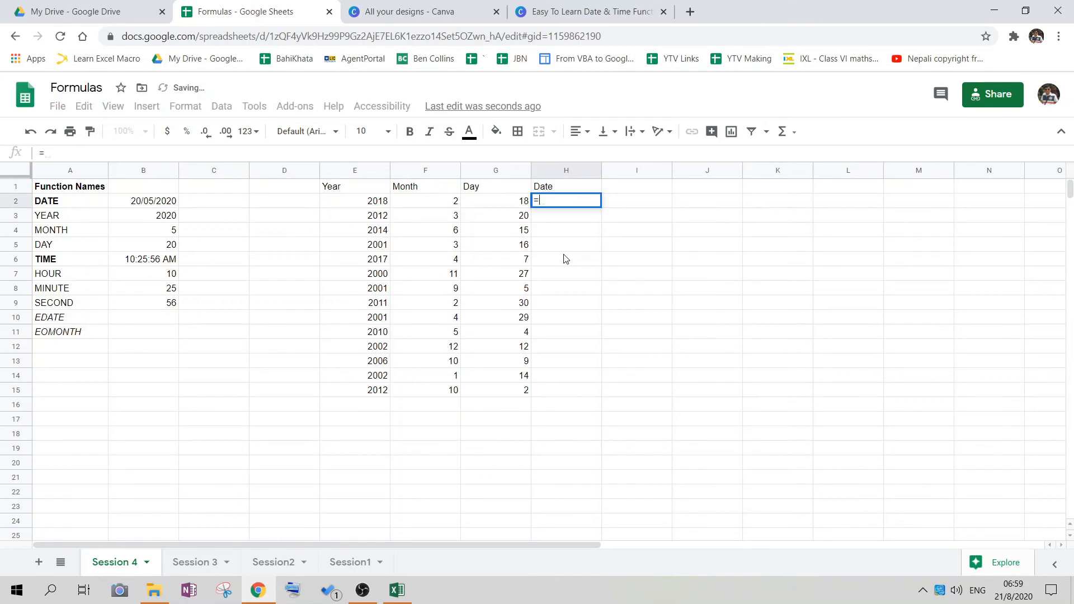
{"action": "key", "text": "Left"}
{"action": "key", "text": "Left"}
{"action": "key", "text": "Left"}
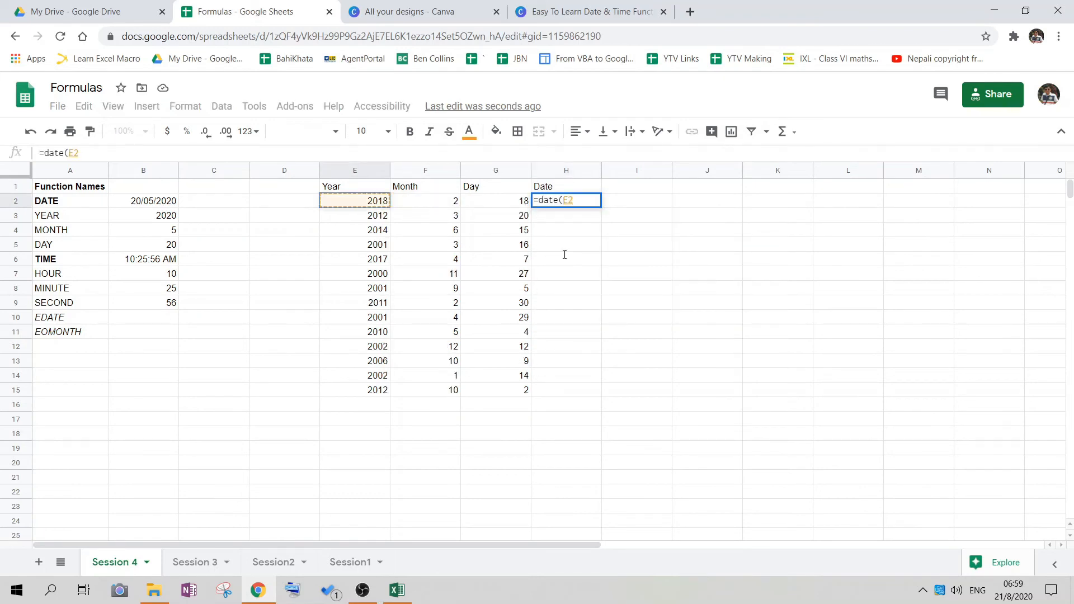
{"action": "type", "text": ","}
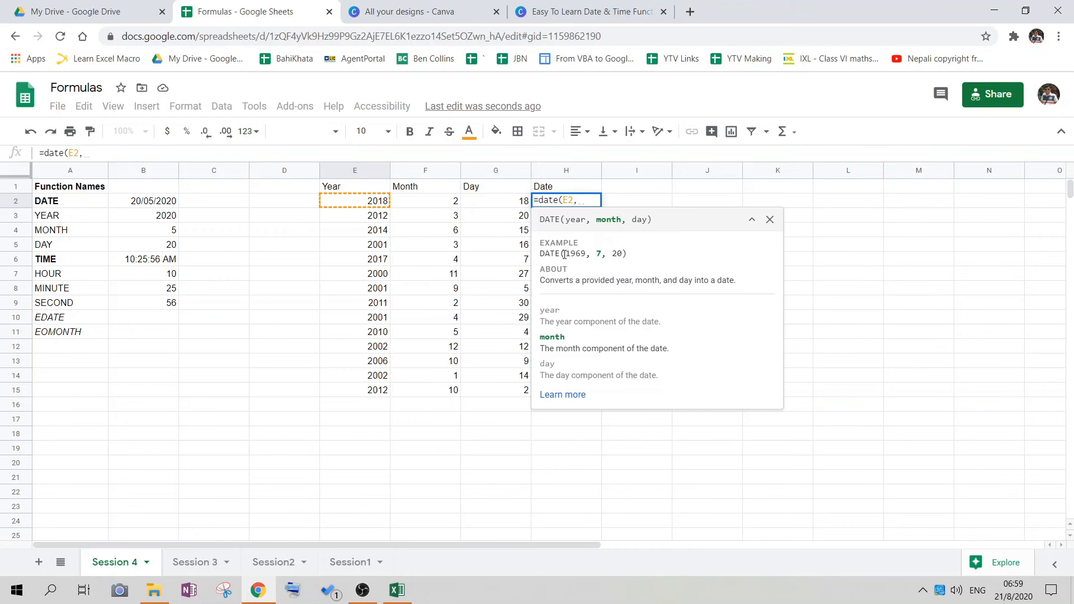
{"action": "key", "text": "Left"}
{"action": "key", "text": "Left"}
{"action": "type", "text": ","}
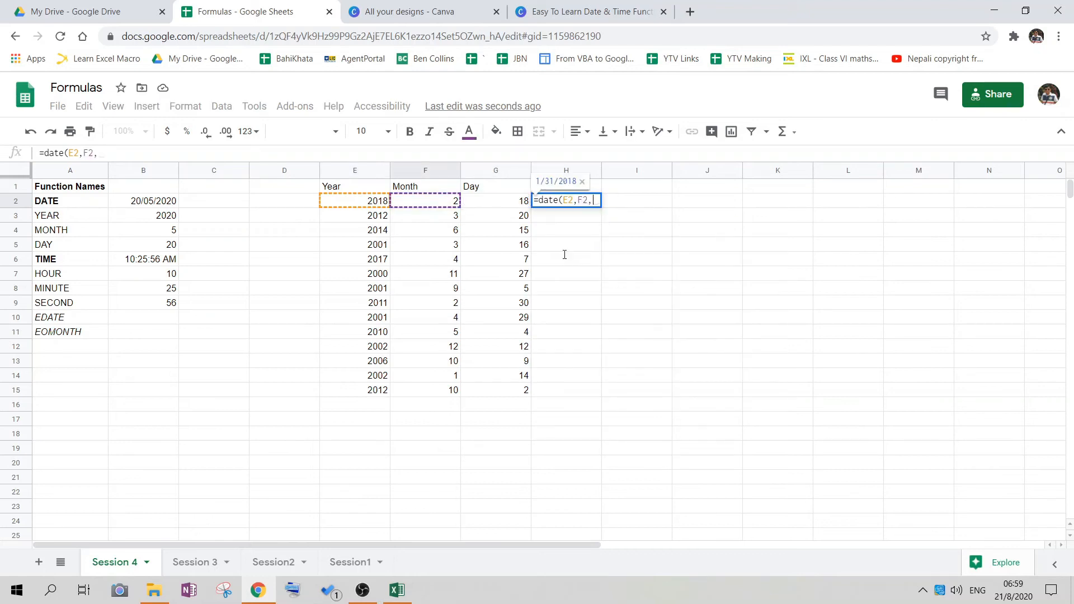
{"action": "key", "text": "Left"}
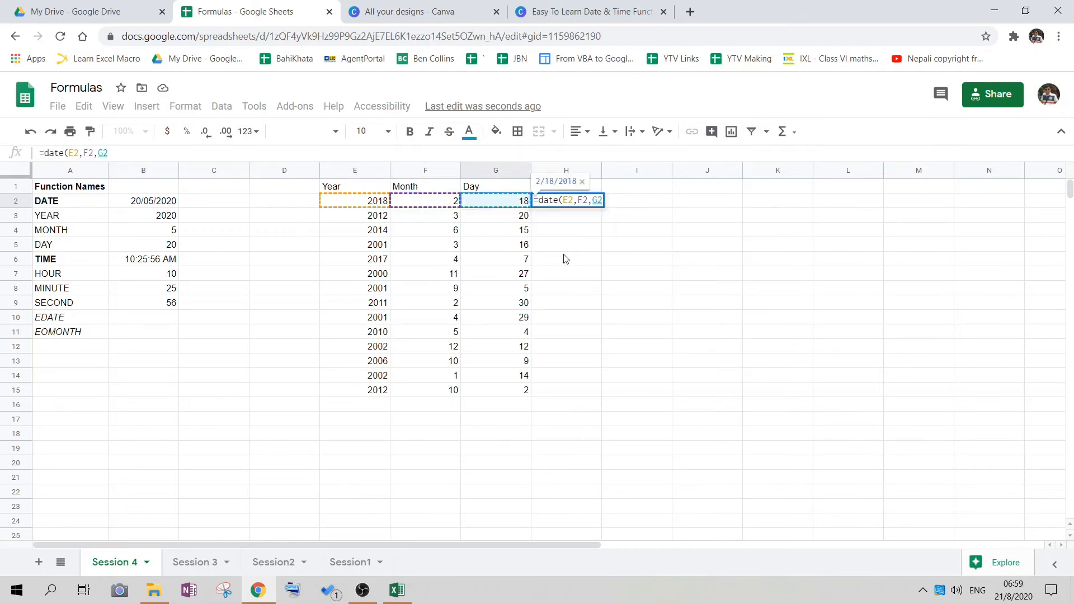
{"action": "type", "text": ")"}
{"action": "key", "text": "Return"}
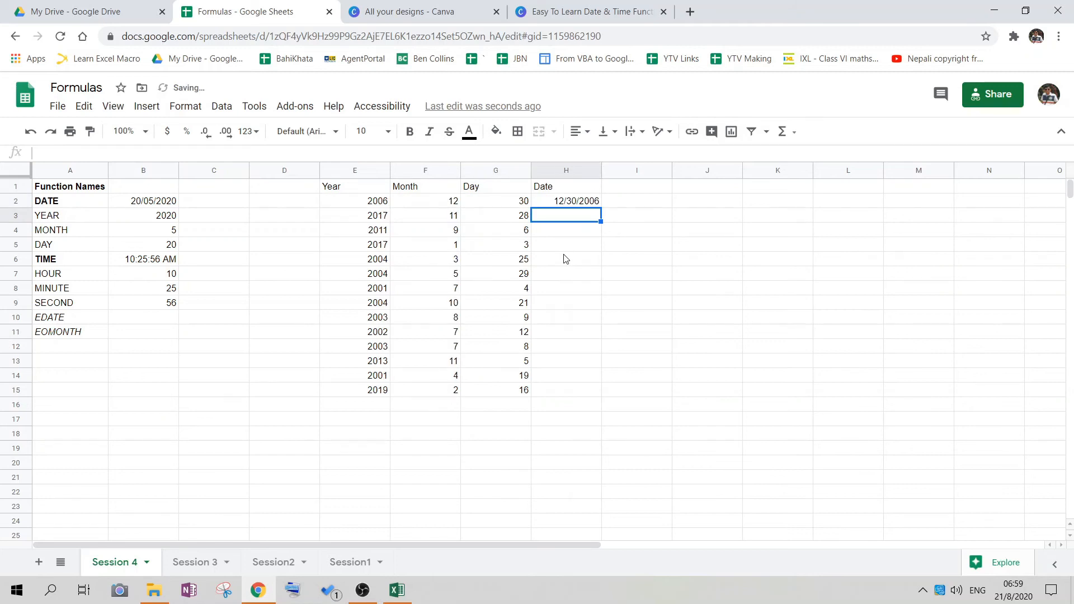
{"action": "key", "text": "Up"}
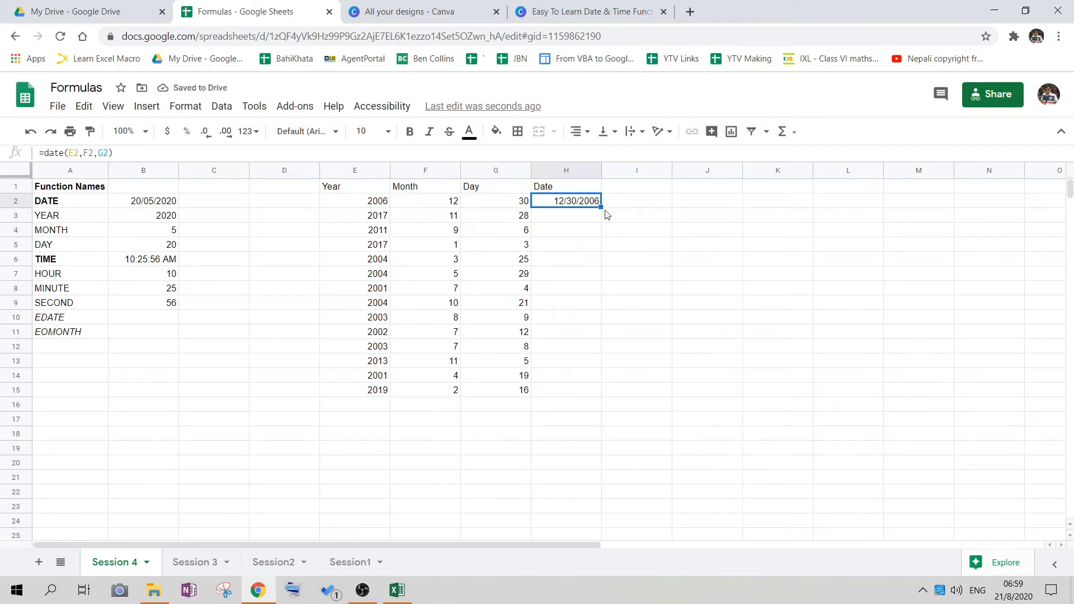
{"action": "double_click", "coordinate": [601, 207]}
Replace the random-number formulas in E2:G15 with their values only.
{"action": "left_click", "coordinate": [381, 202]}
{"action": "left_click_drag", "start_coordinate": [384, 239], "coordinate": [508, 396]}
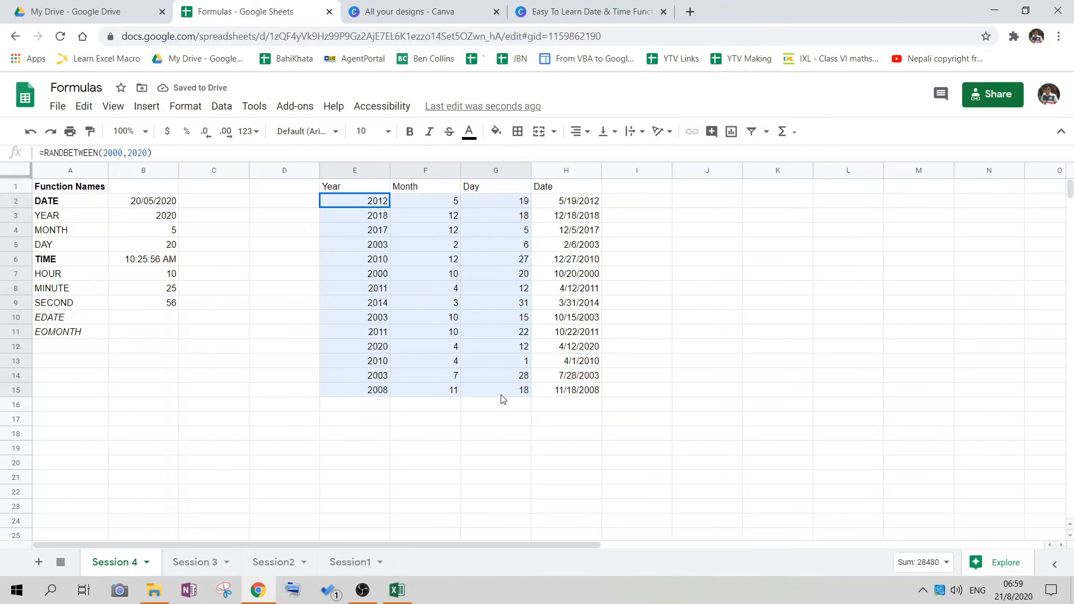
{"action": "right_click", "coordinate": [447, 260]}
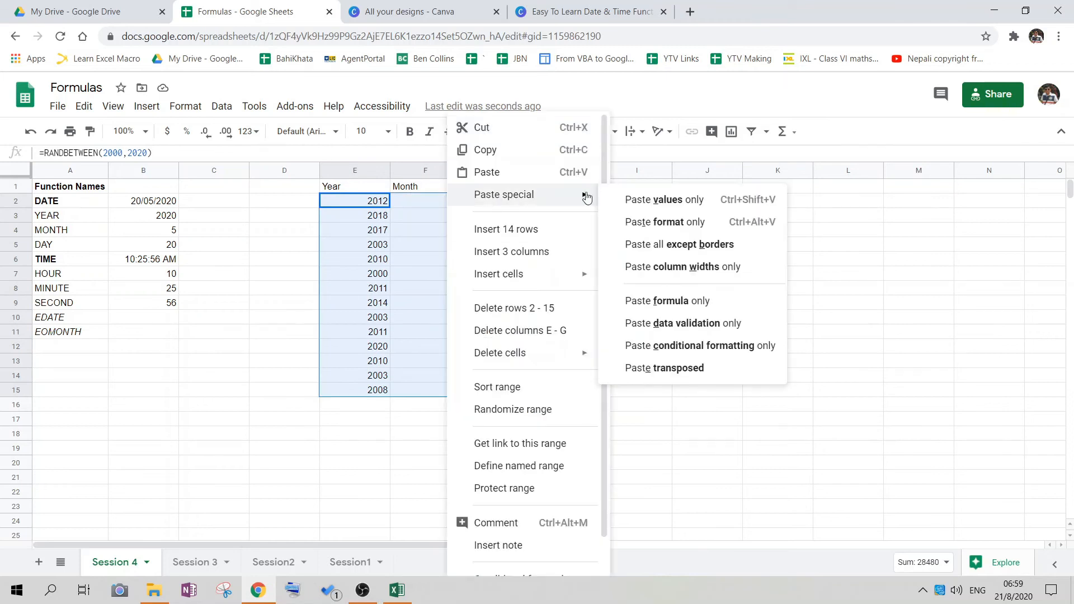
{"action": "key", "text": "ctrl+c"}
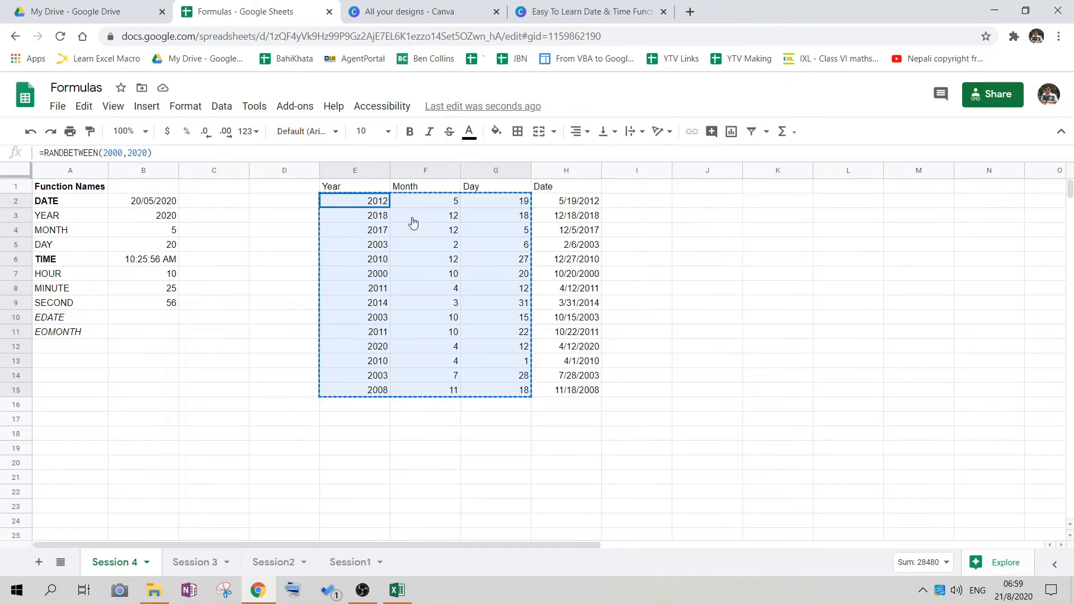
{"action": "right_click", "coordinate": [412, 217]}
{"action": "mouse_move", "coordinate": [504, 195]}
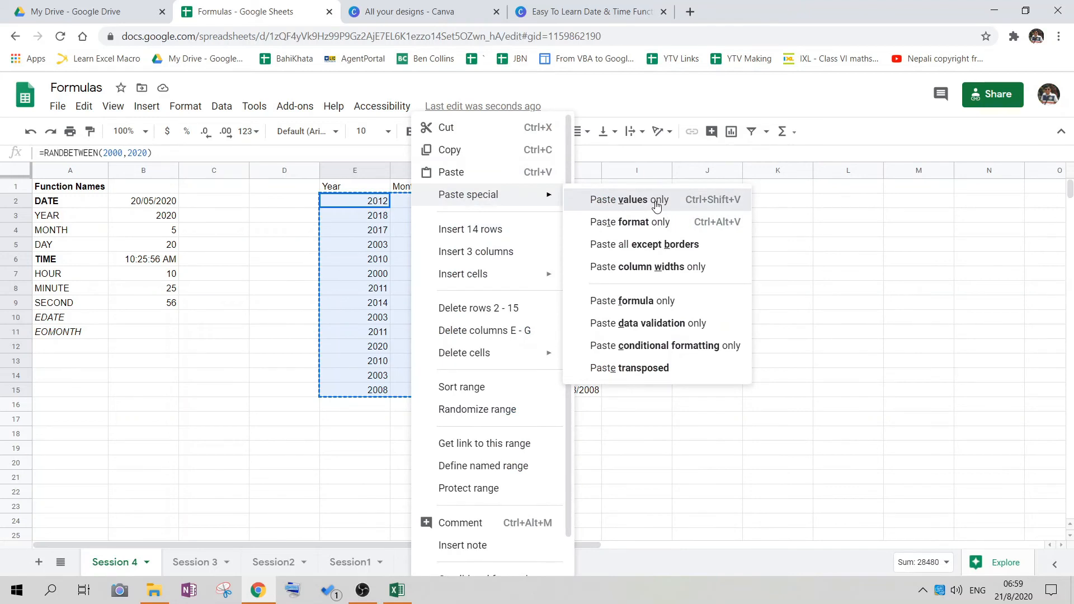
{"action": "left_click", "coordinate": [657, 200]}
Review the DATE formulas in column H against their year, month and day cells, from H2 down to H15.
{"action": "left_click", "coordinate": [575, 207]}
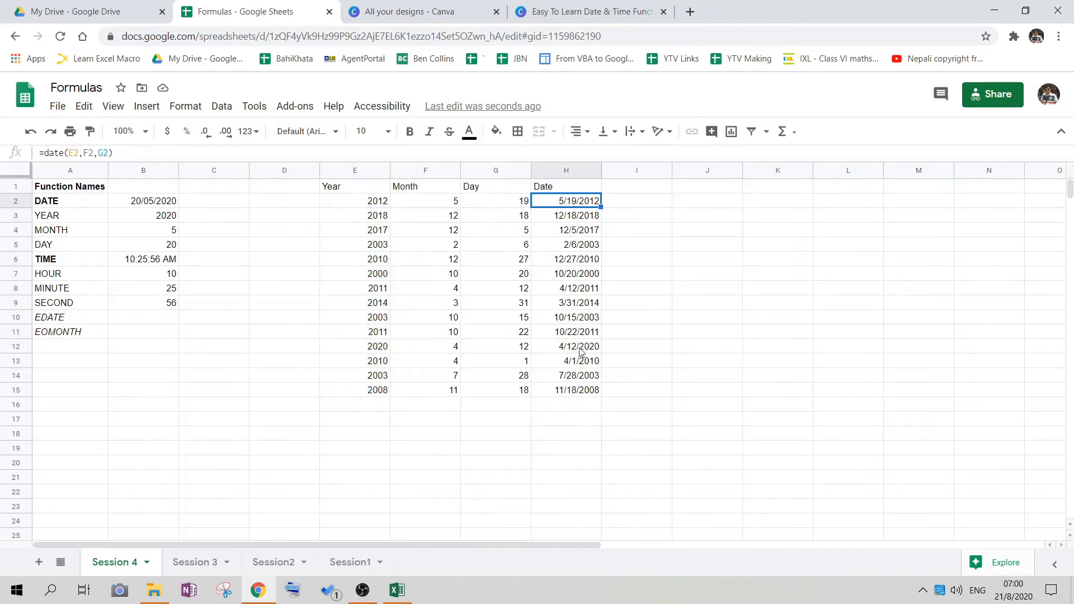
{"action": "key", "text": "ctrl+shift+Down"}
{"action": "left_click", "coordinate": [442, 213]}
{"action": "left_click", "coordinate": [579, 202]}
{"action": "left_click", "coordinate": [573, 220]}
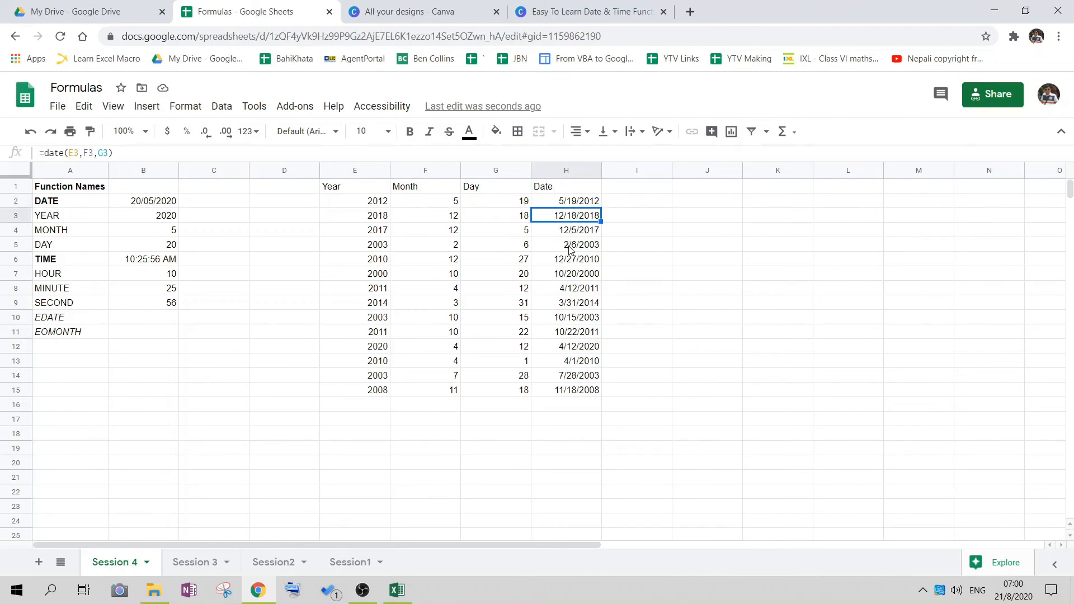
{"action": "left_click", "coordinate": [576, 233]}
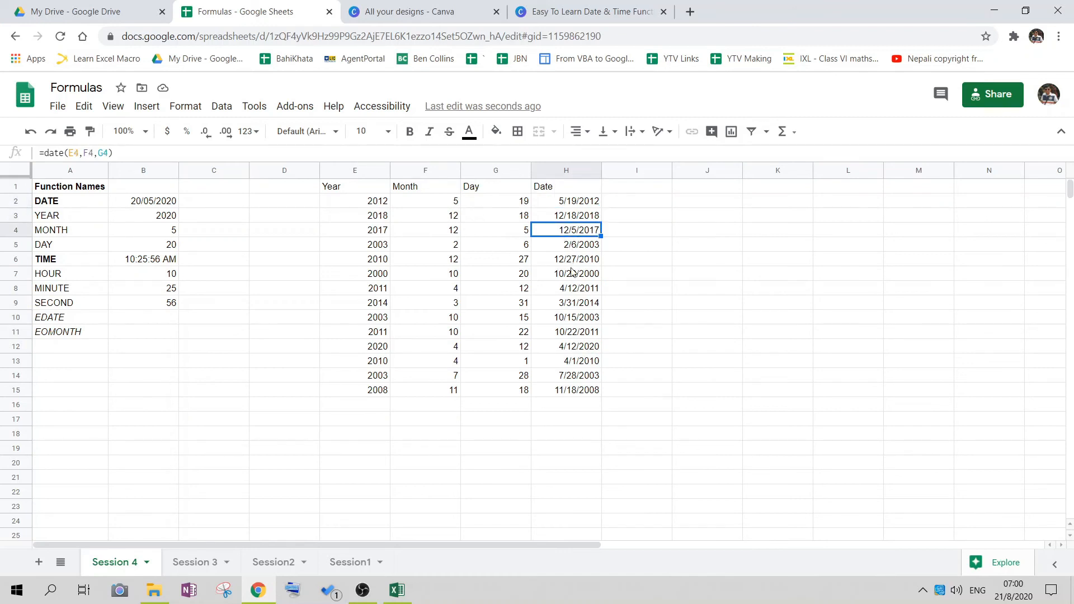
{"action": "left_click", "coordinate": [561, 205]}
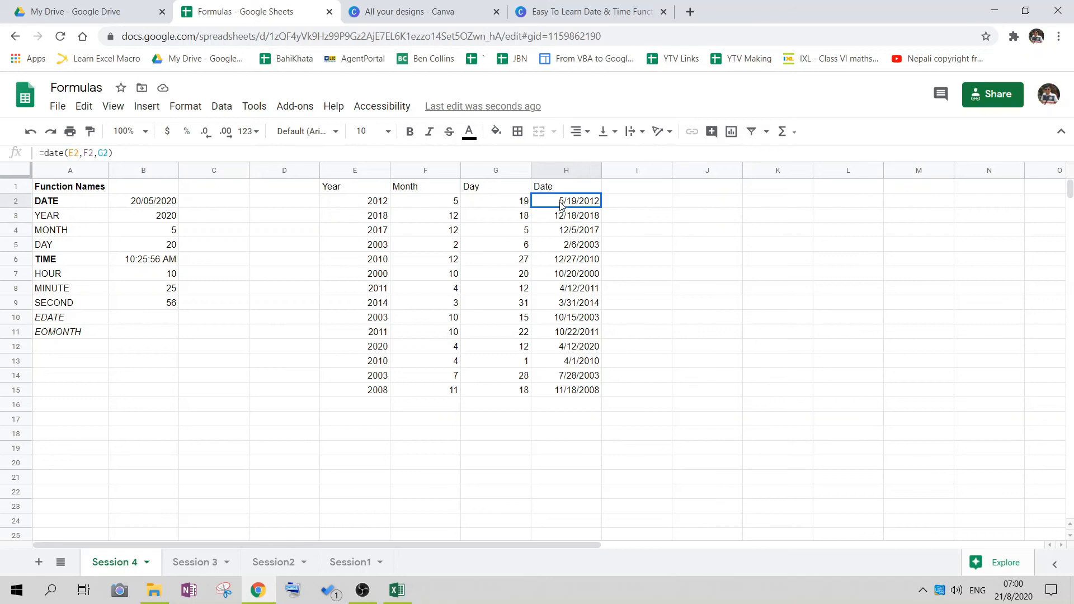
{"action": "left_click", "coordinate": [586, 391]}
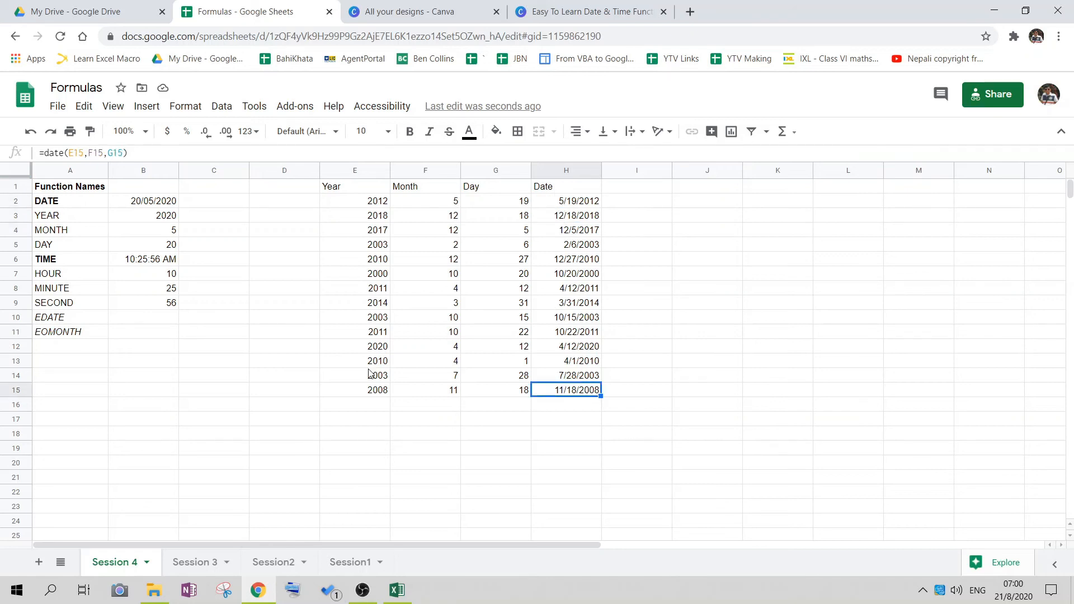
Test DATE with a non-existent February day by entering =date(2020,2,30) in cell B14.
{"action": "left_click", "coordinate": [153, 380]}
{"action": "type", "text": "=date("}
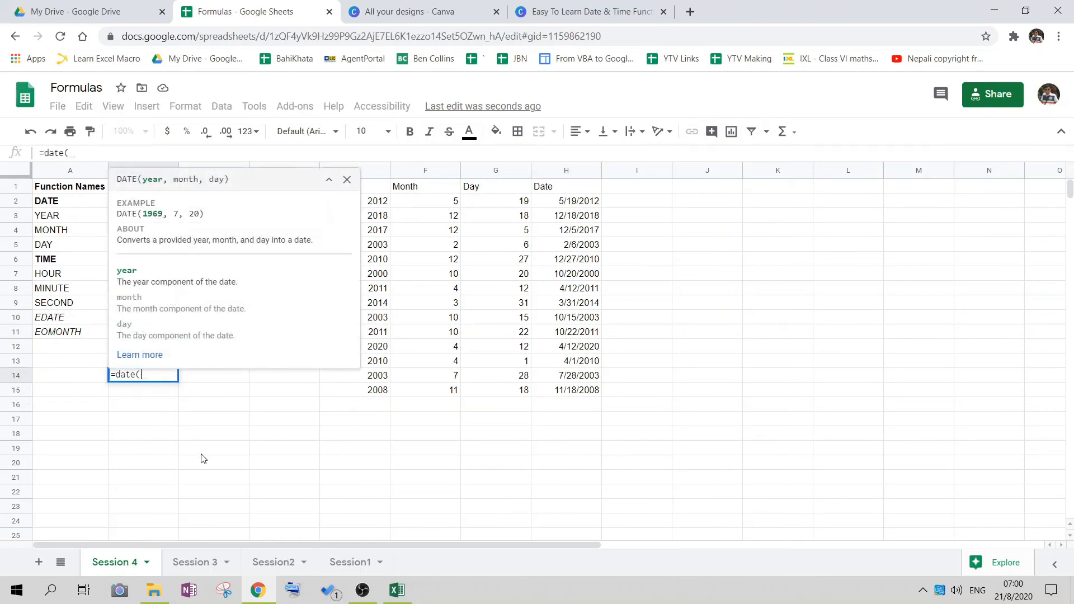
{"action": "type", "text": "2020,"}
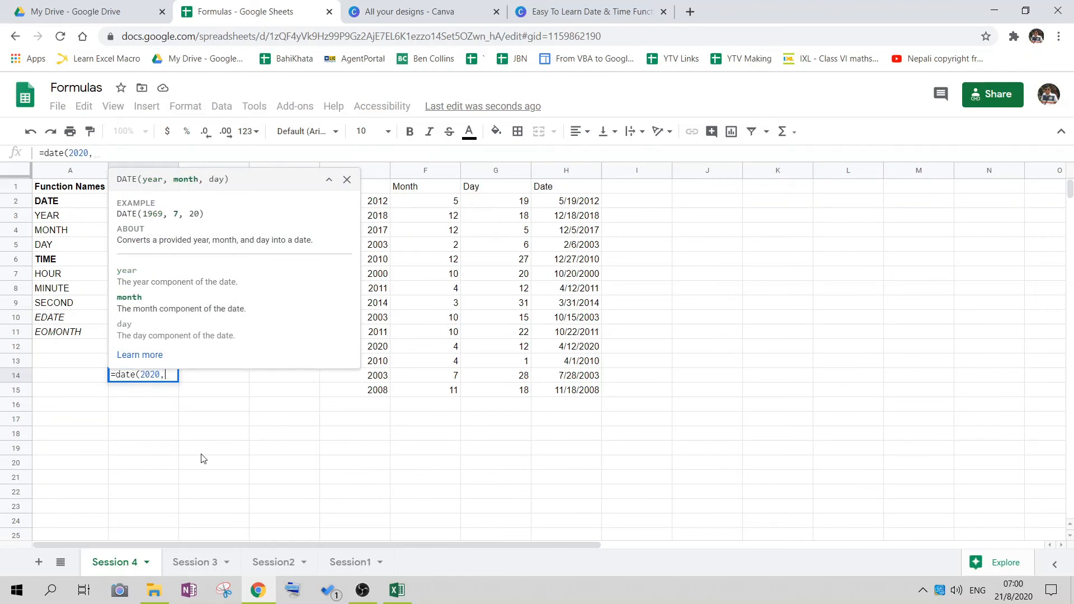
{"action": "type", "text": "2"}
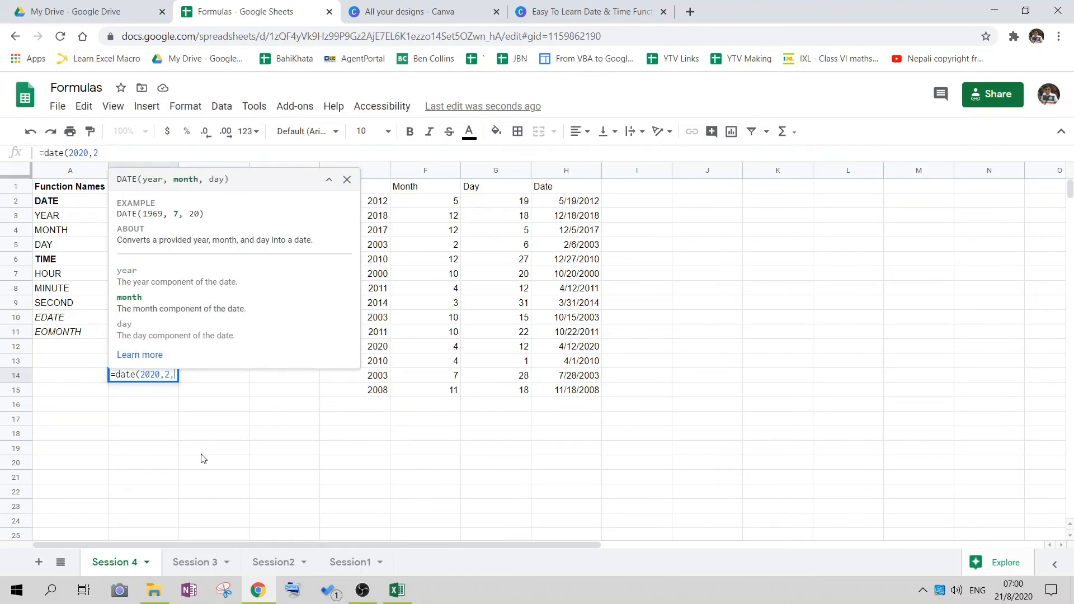
{"action": "type", "text": ",30)"}
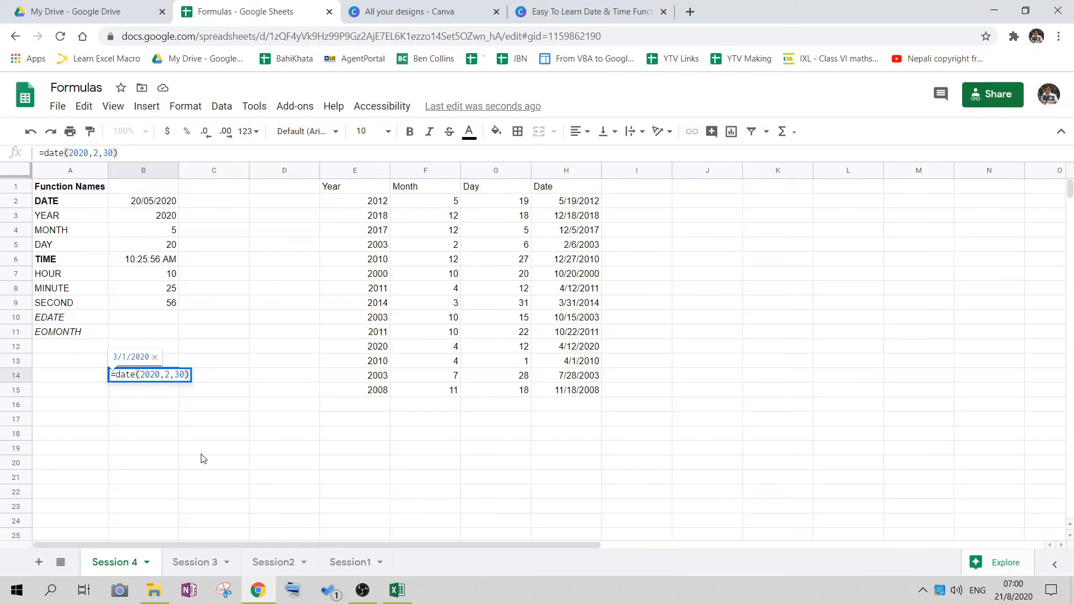
{"action": "key", "text": "Return"}
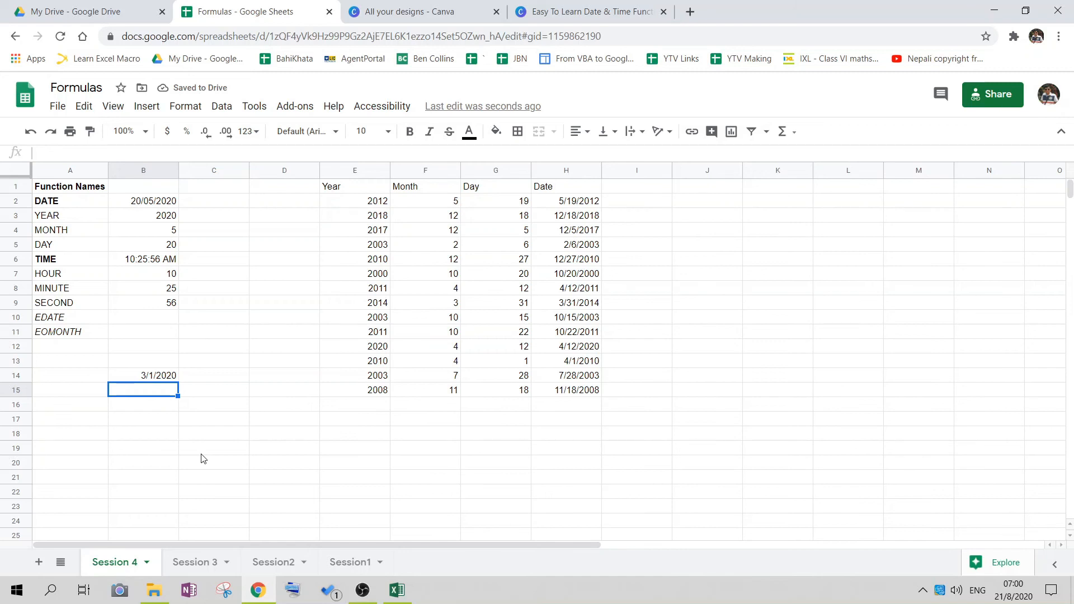
Change the day in B14's DATE formula to 29.
{"action": "key", "text": "Up"}
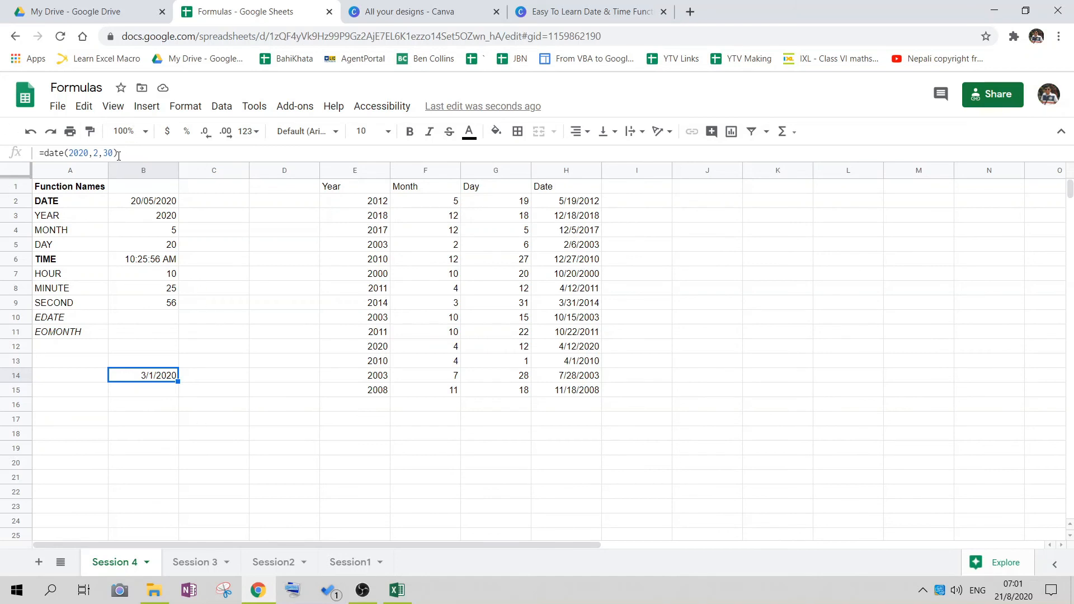
{"action": "double_click", "coordinate": [79, 154]}
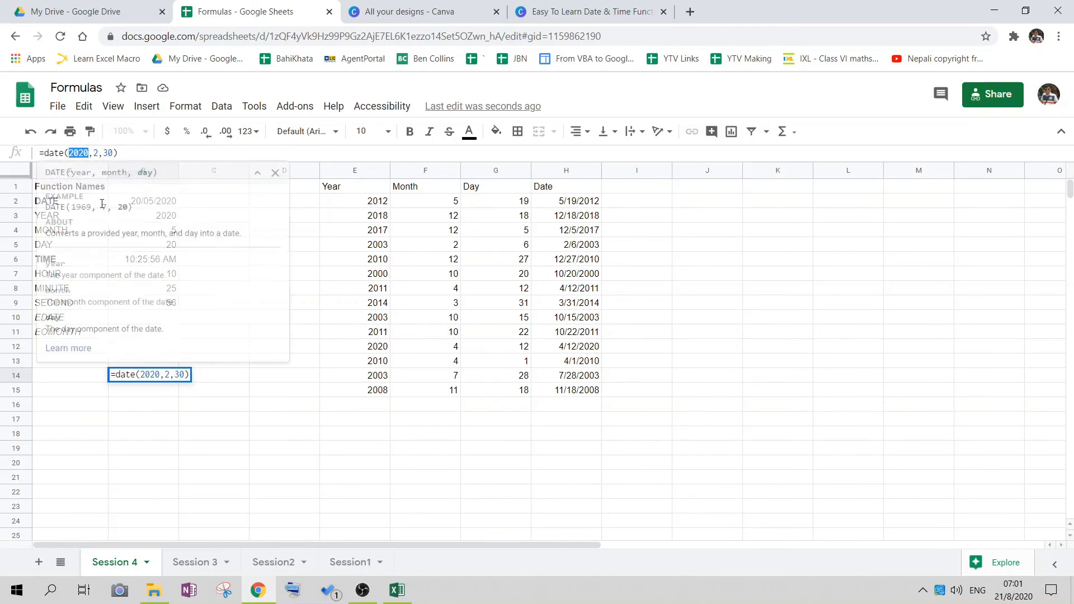
{"action": "left_click", "coordinate": [114, 155]}
{"action": "key", "text": "Delete"}
{"action": "key", "text": "BackSpace"}
{"action": "type", "text": "29"}
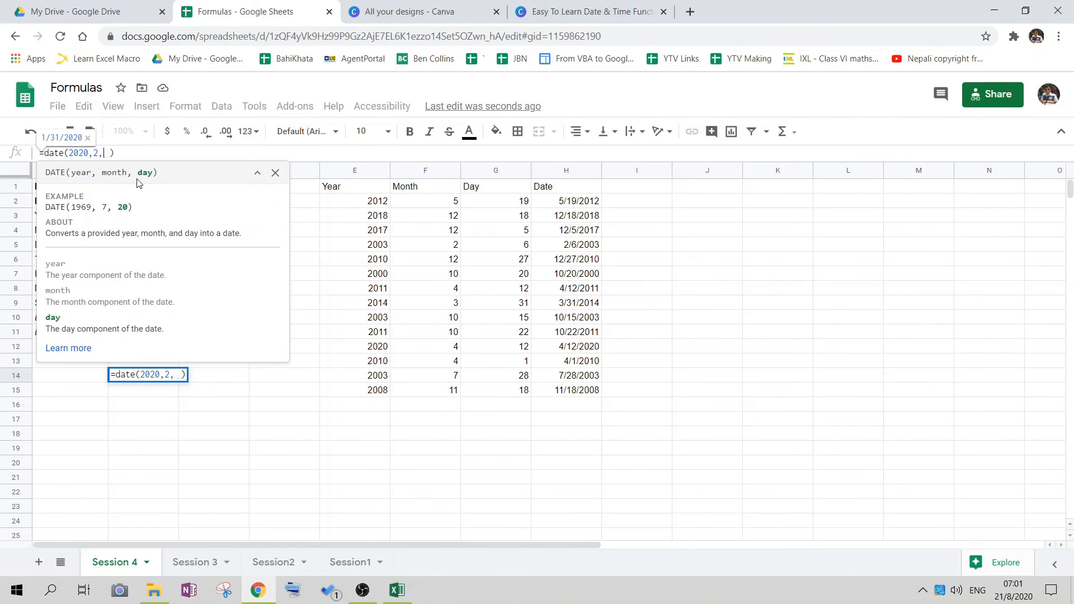
{"action": "key", "text": "Return"}
{"action": "left_click", "coordinate": [255, 307]}
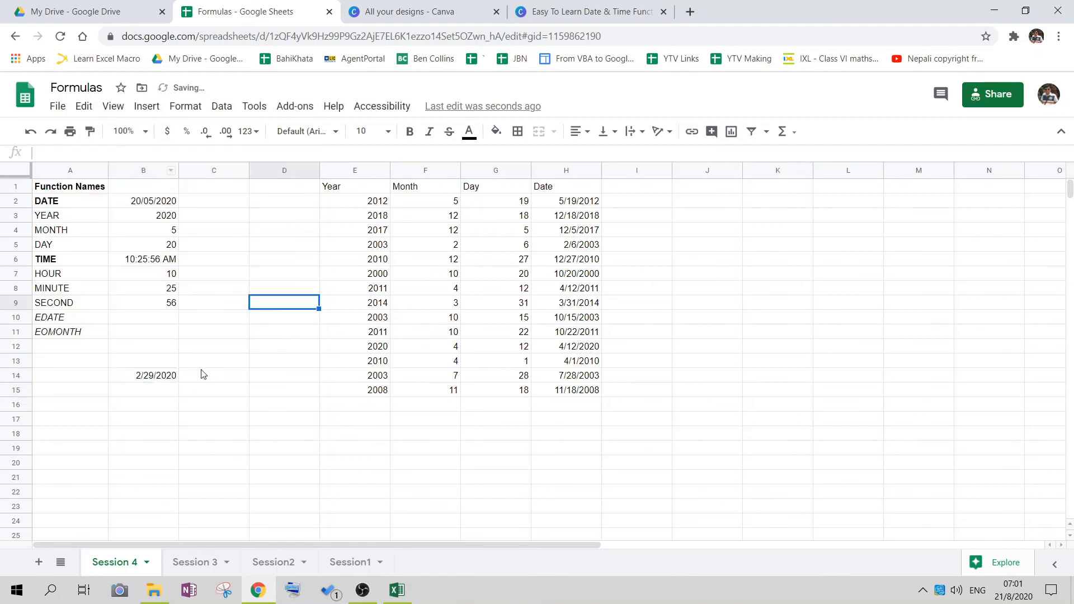
Change the day in B14's DATE formula to 30 and reselect the cell to check its date.
{"action": "left_click", "coordinate": [162, 376]}
{"action": "left_click_drag", "start_coordinate": [113, 153], "coordinate": [70, 154]}
{"action": "left_click", "coordinate": [105, 153]}
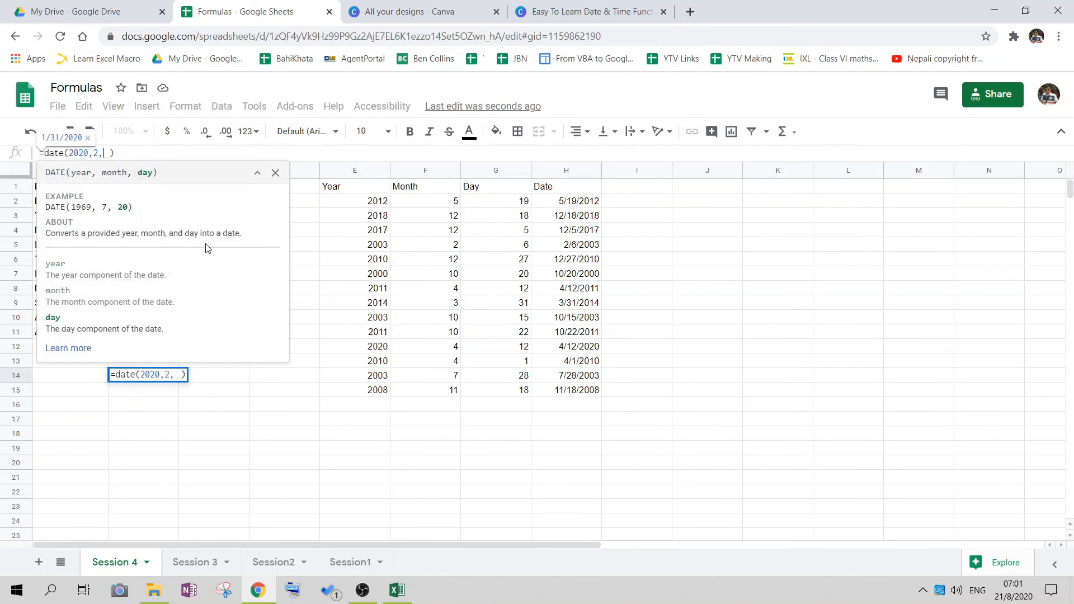
{"action": "key", "text": "Return"}
{"action": "left_click", "coordinate": [228, 333]}
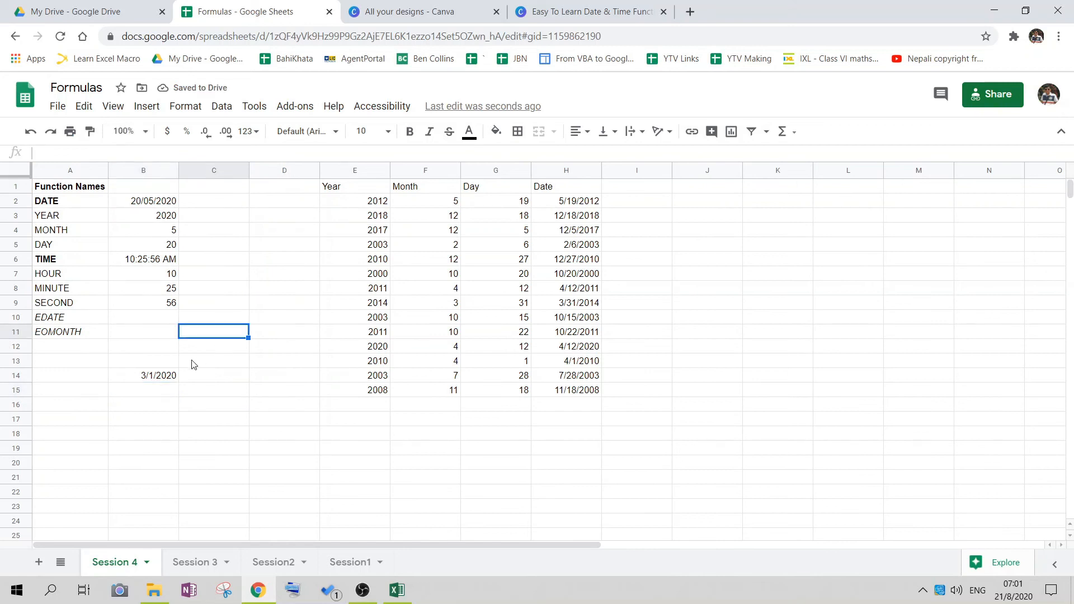
{"action": "left_click", "coordinate": [156, 379]}
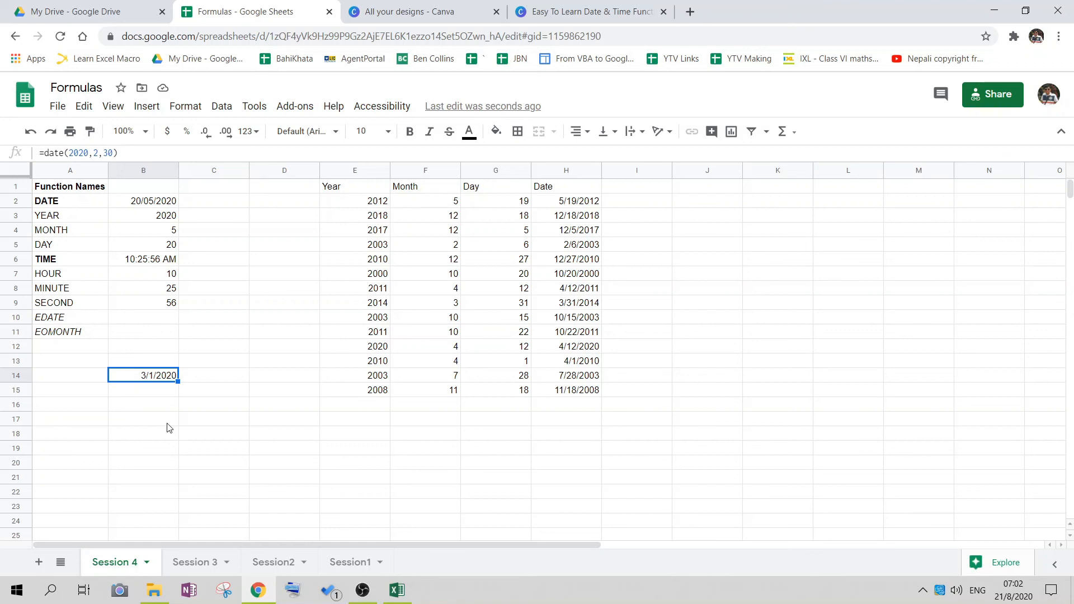
Build a time from hour, minute and second by entering =time(11,40,59) in cell B17.
{"action": "left_click", "coordinate": [168, 423]}
{"action": "type", "text": "=time(11,"}
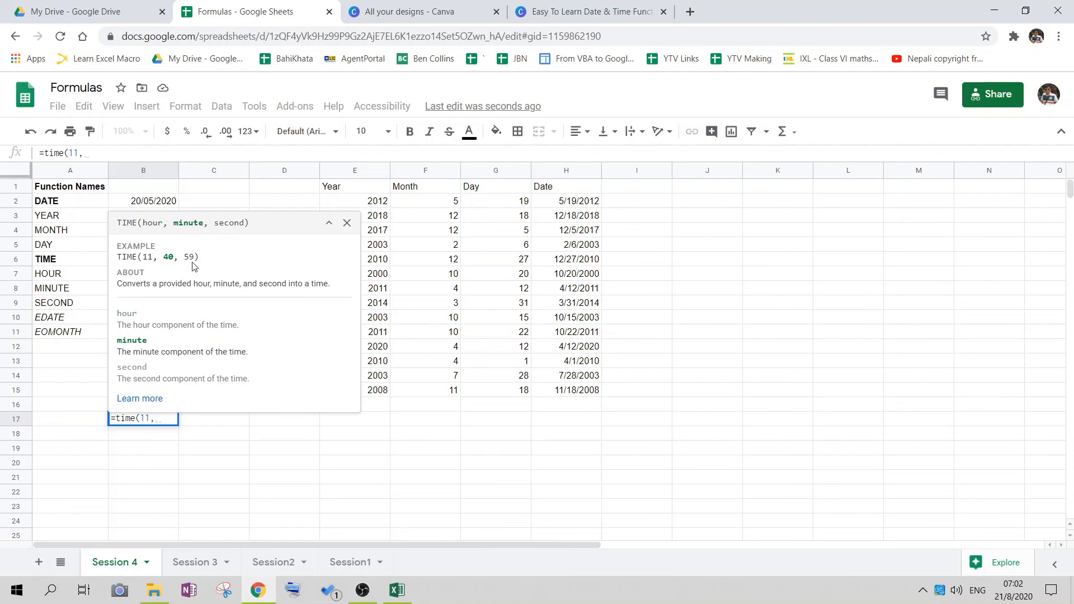
{"action": "type", "text": "40"}
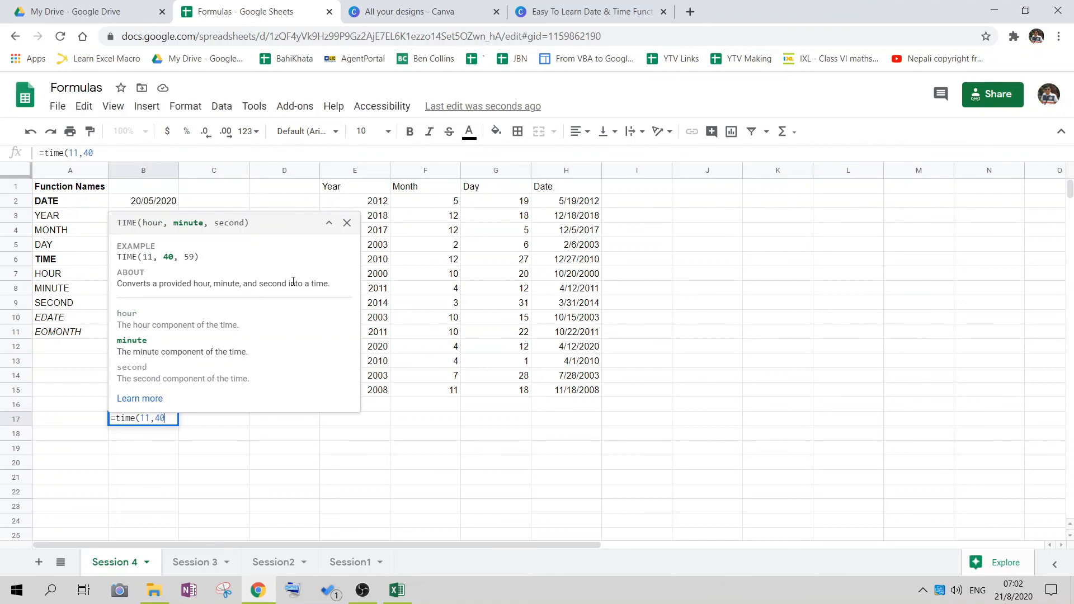
{"action": "type", "text": ",59)"}
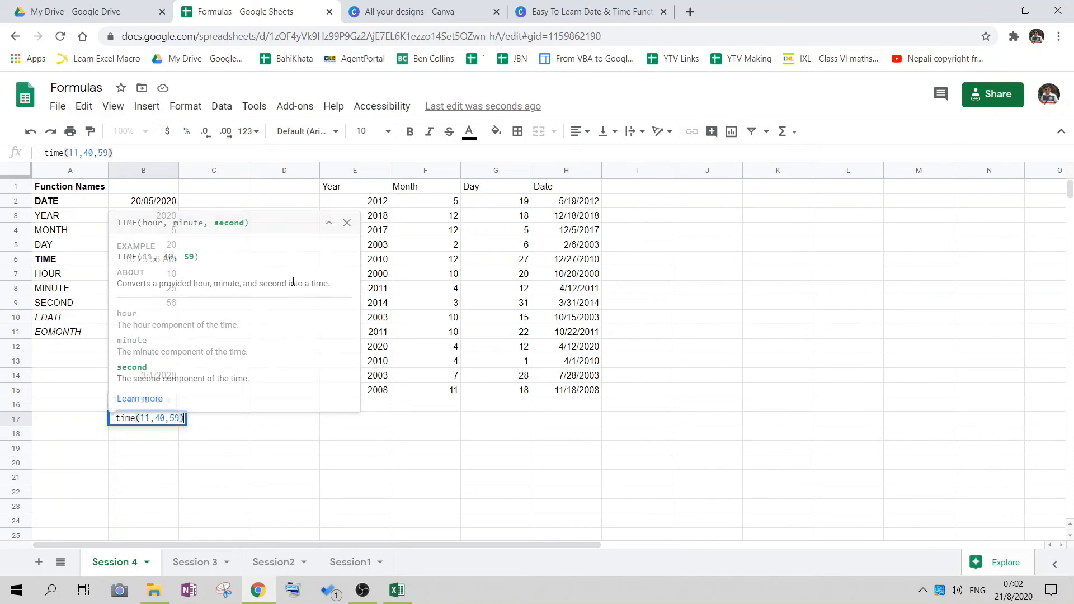
{"action": "key", "text": "Return"}
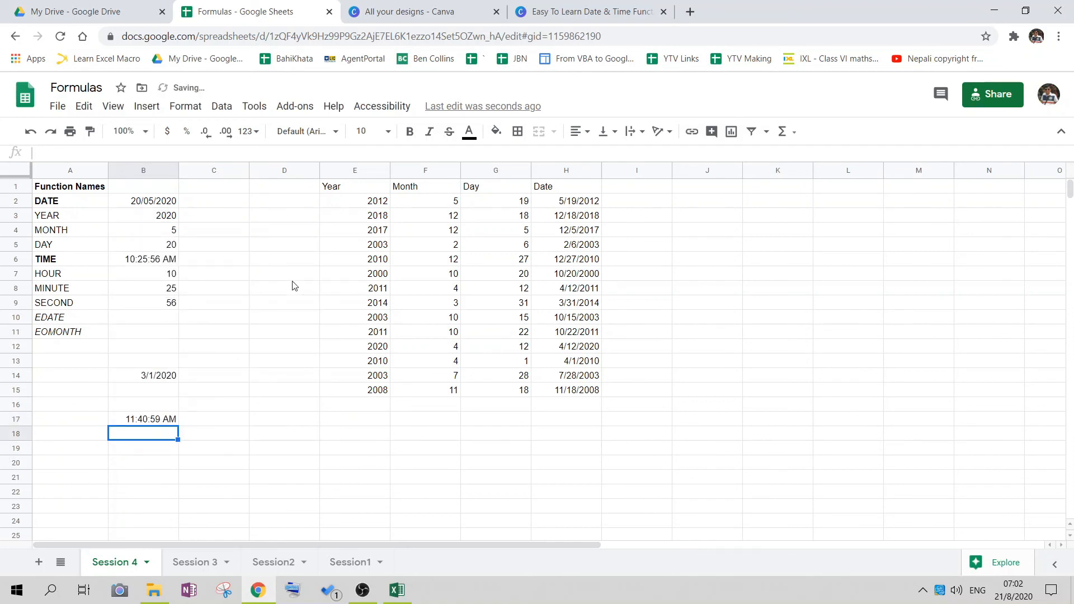
Go through the arguments of B17's TIME formula and test an out-of-range value by setting its seconds to 65.
{"action": "key", "text": "Up"}
{"action": "left_click", "coordinate": [101, 152]}
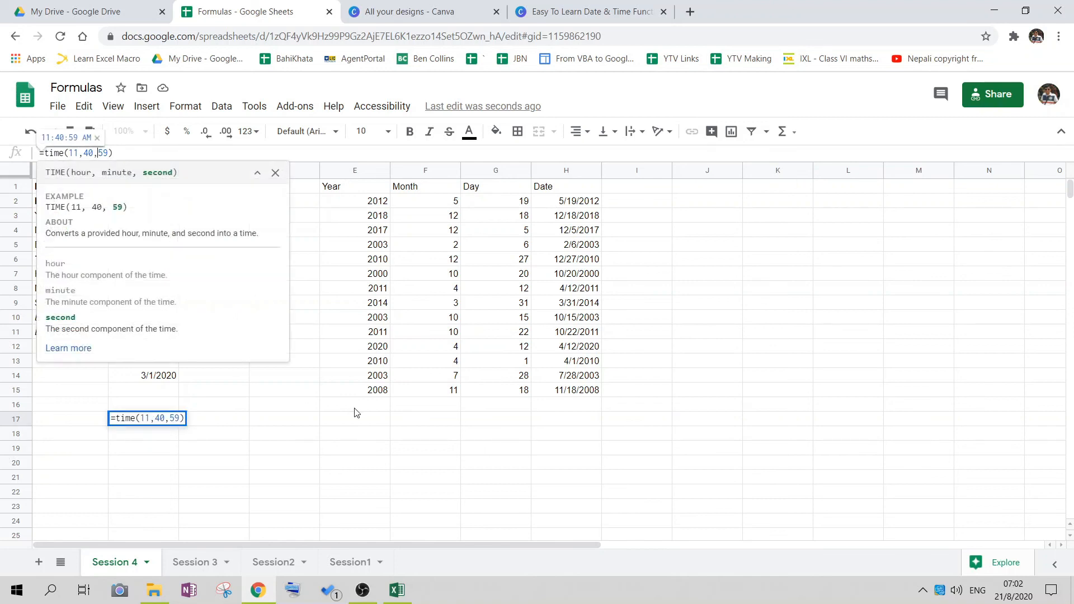
{"action": "key", "text": "Left"}
{"action": "key", "text": "Left"}
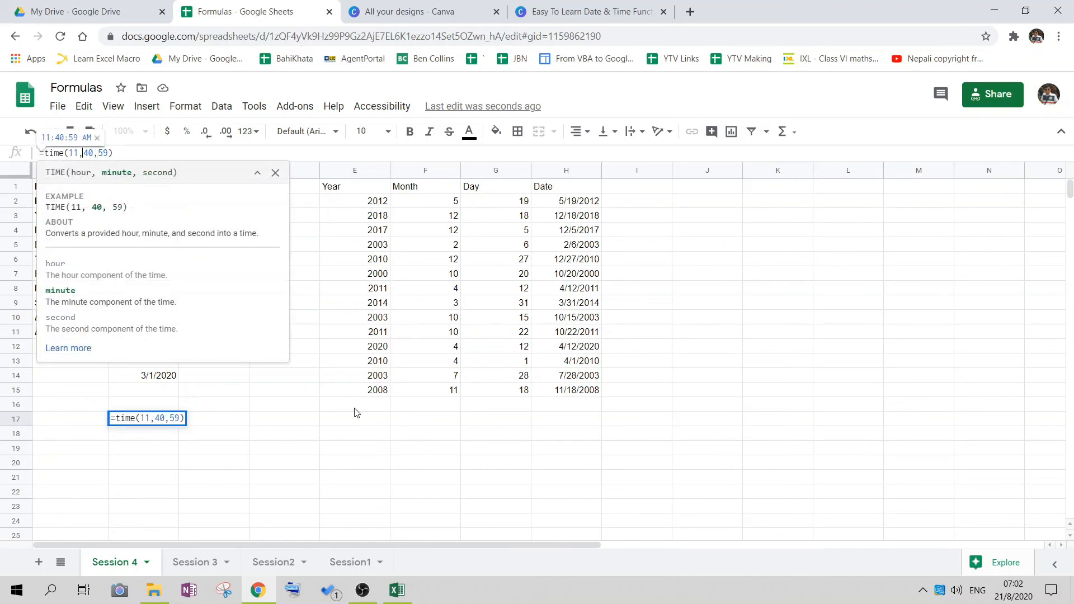
{"action": "key", "text": "Left"}
{"action": "key", "text": "shift+Right"}
{"action": "key", "text": "shift+Right"}
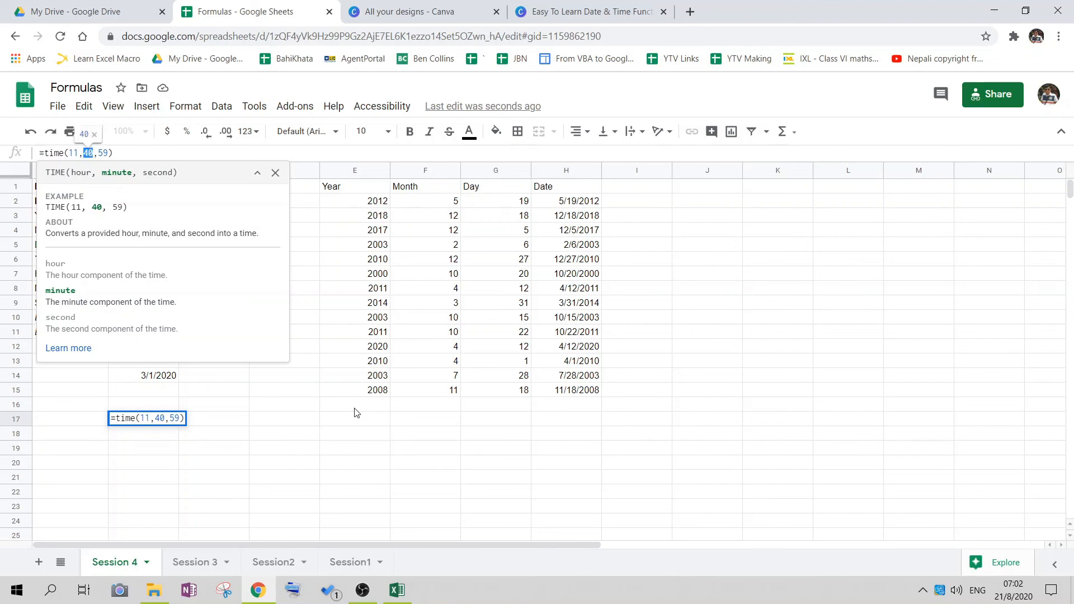
{"action": "key", "text": "Right"}
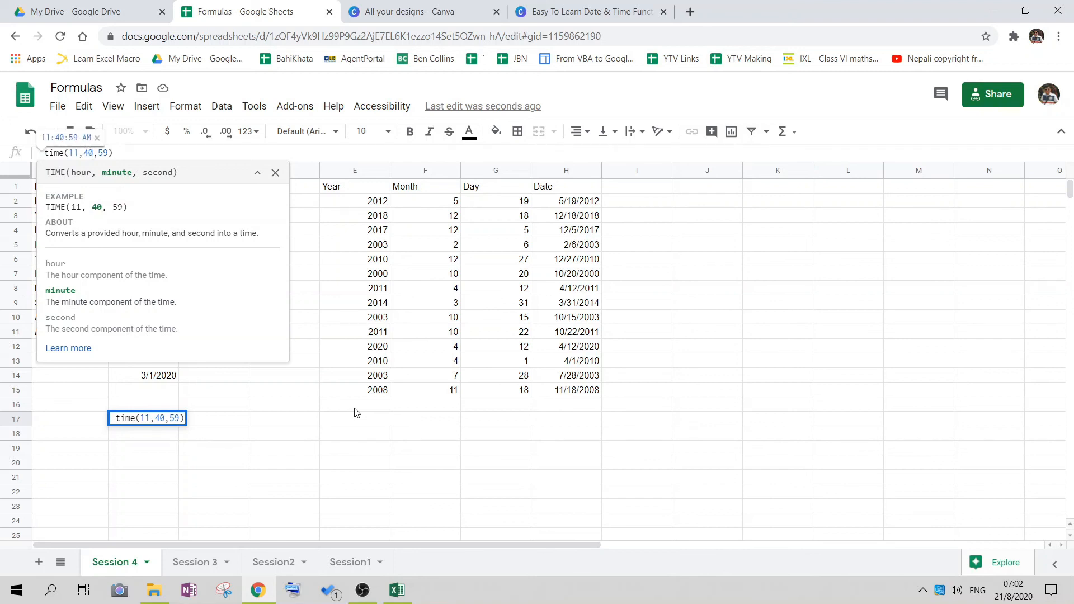
{"action": "key", "text": "Left"}
{"action": "key", "text": "Left"}
{"action": "key", "text": "Left"}
{"action": "key", "text": "shift+Left"}
{"action": "key", "text": "shift+Left"}
{"action": "key", "text": "Right"}
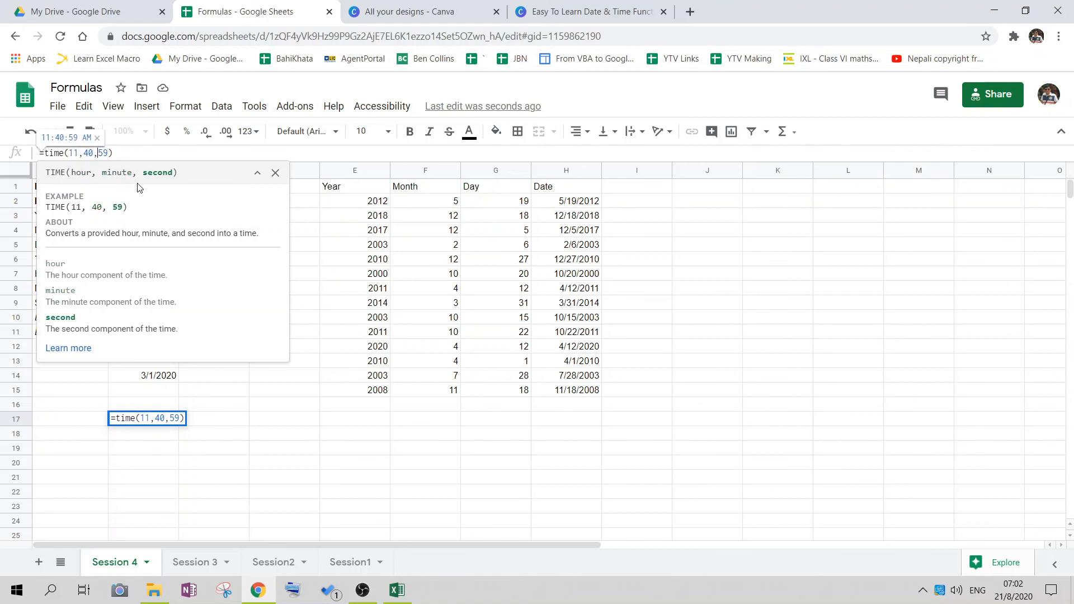
{"action": "key", "text": "Return"}
{"action": "left_click", "coordinate": [157, 420]}
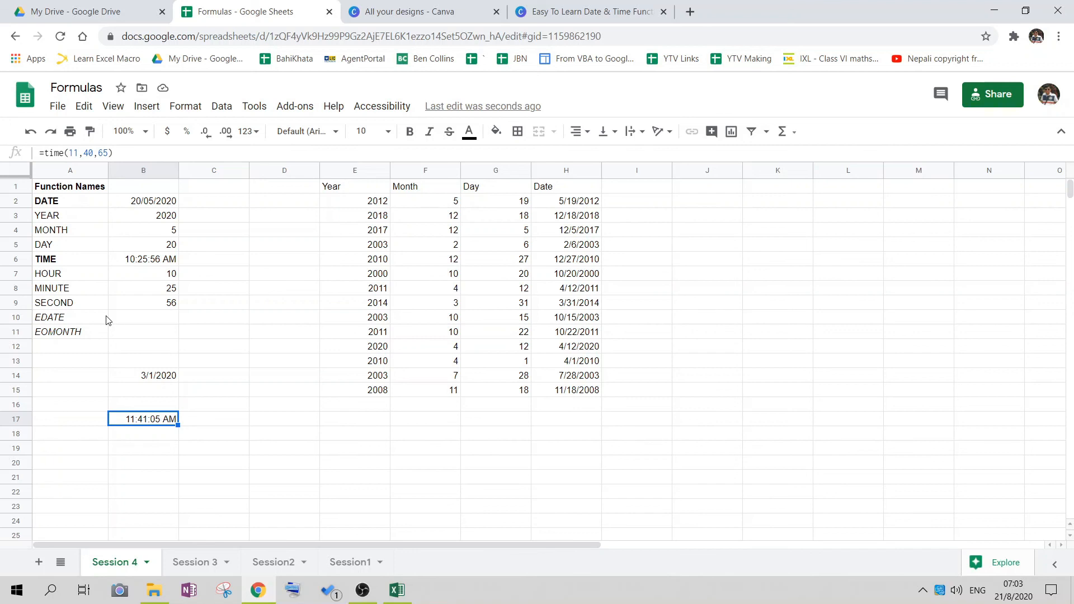
Select the EDATE and EOMONTH rows in A10:B11 to point out these two functions.
{"action": "left_click", "coordinate": [367, 203]}
{"action": "left_click_drag", "start_coordinate": [83, 323], "coordinate": [139, 328]}
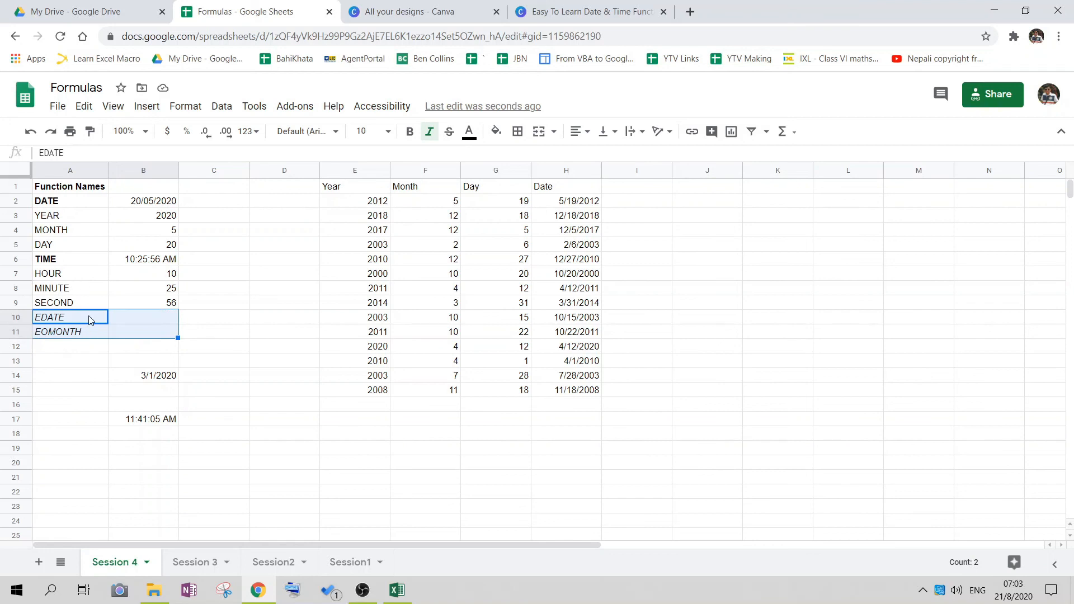
{"action": "left_click", "coordinate": [211, 291]}
{"action": "left_click_drag", "start_coordinate": [72, 321], "coordinate": [152, 332]}
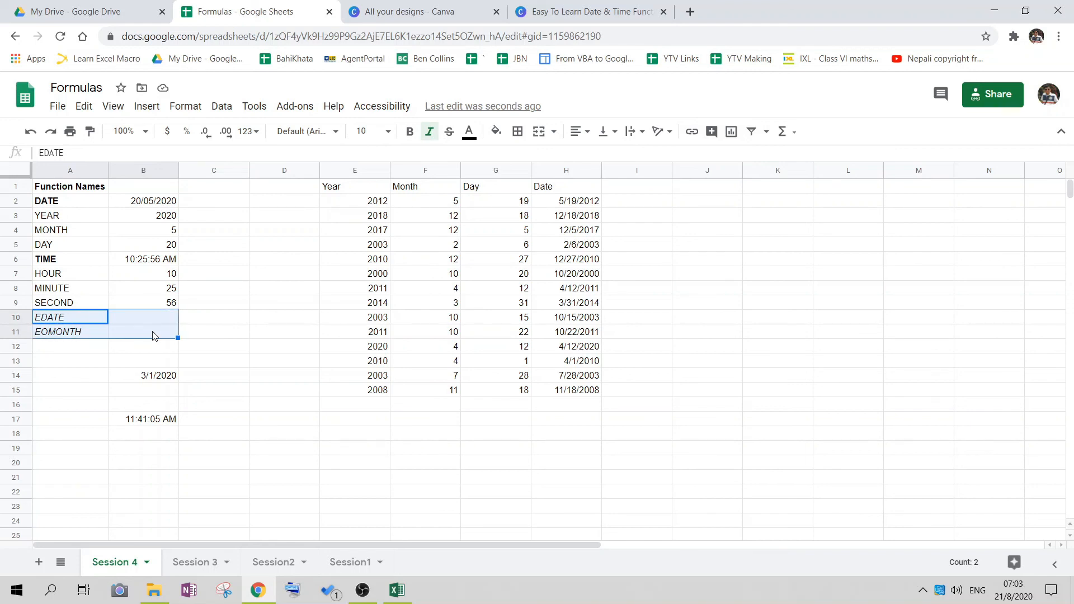